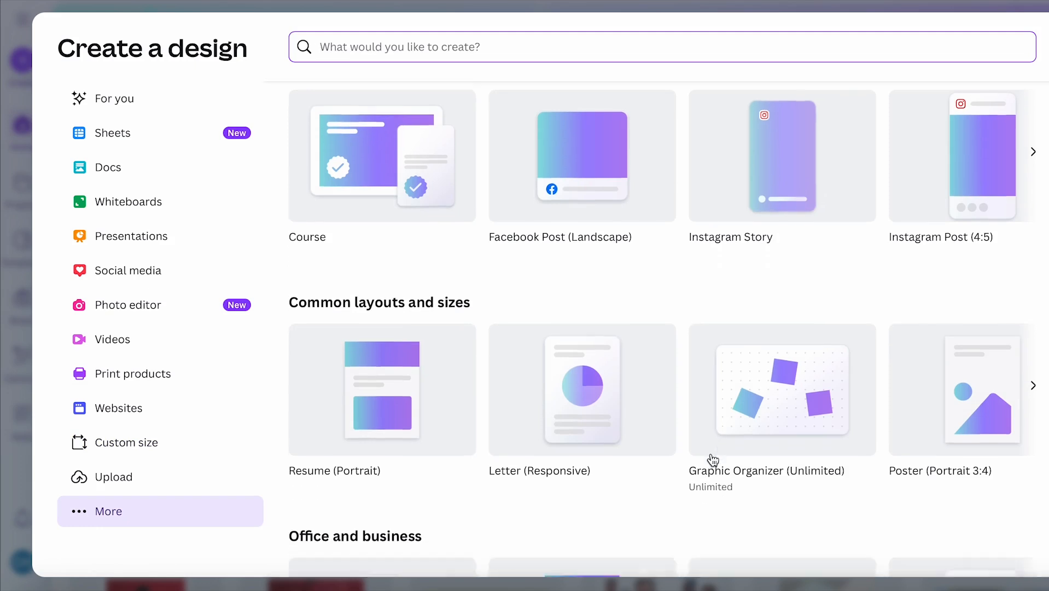
Search the design types for "a4" and create a blank Document (A4 Landscape) design
scroll(712, 459, "down", 7)
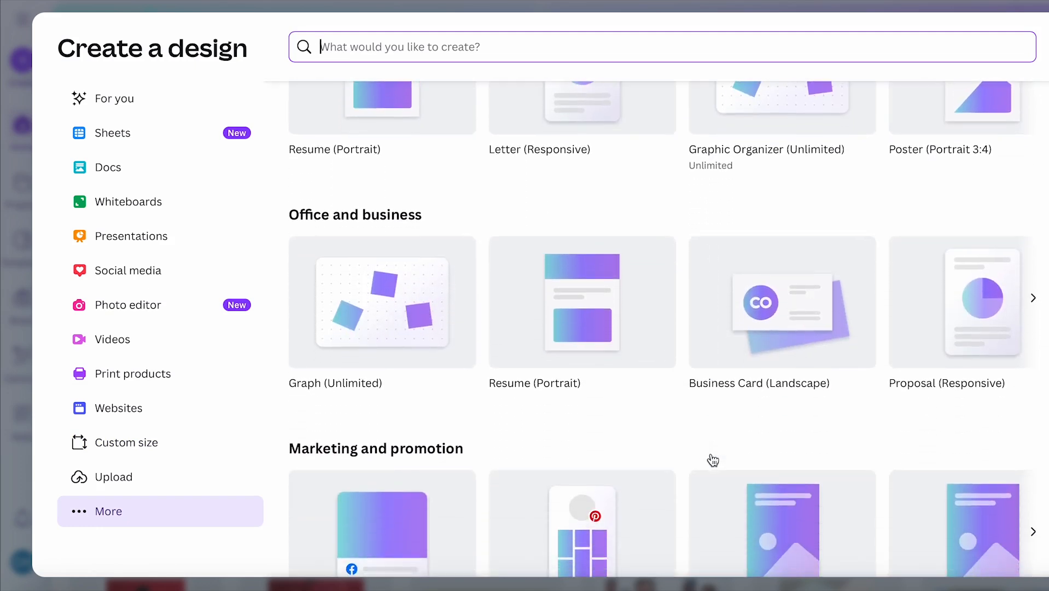
scroll(713, 459, "down", 3)
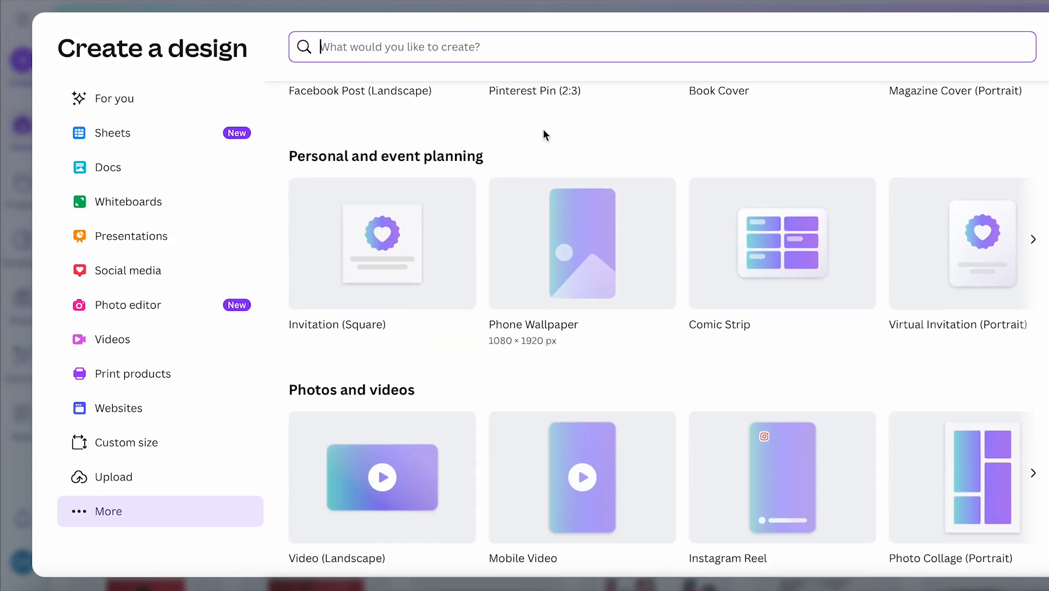
type("a4")
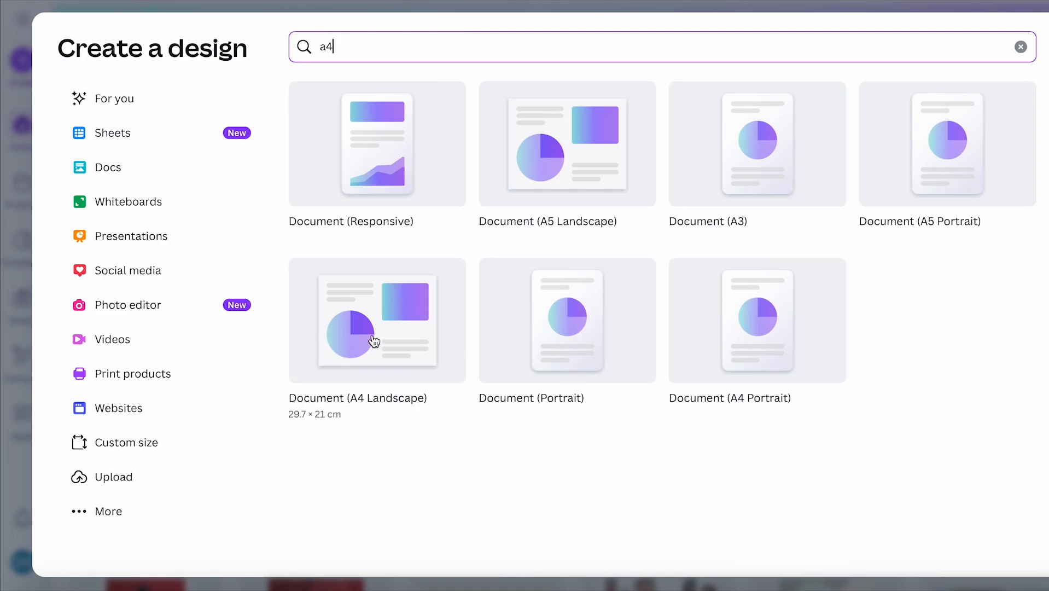
left_click(360, 318)
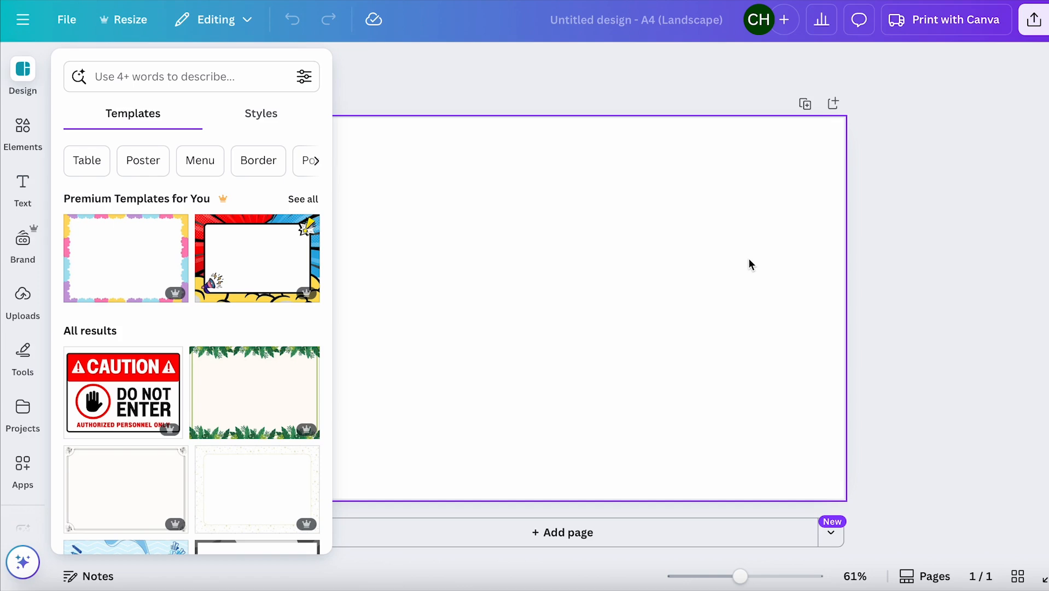
Add the uploaded photo of the seated man in the blue tank top, remove its background and move it to the page's lower left
left_click(16, 298)
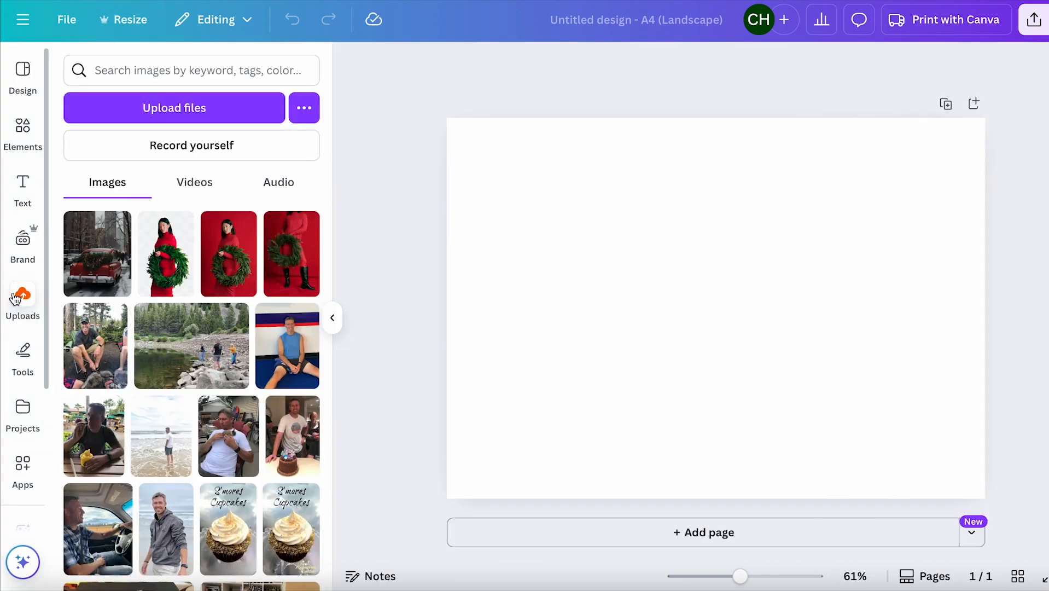
scroll(188, 269, "down", 3)
scroll(186, 272, "up", 1)
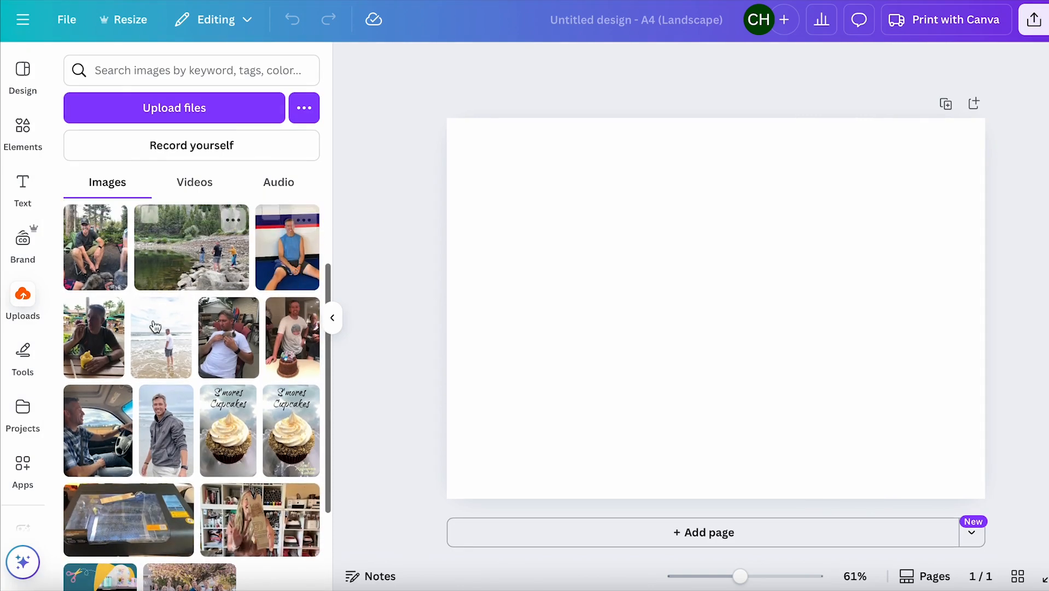
left_click(288, 257)
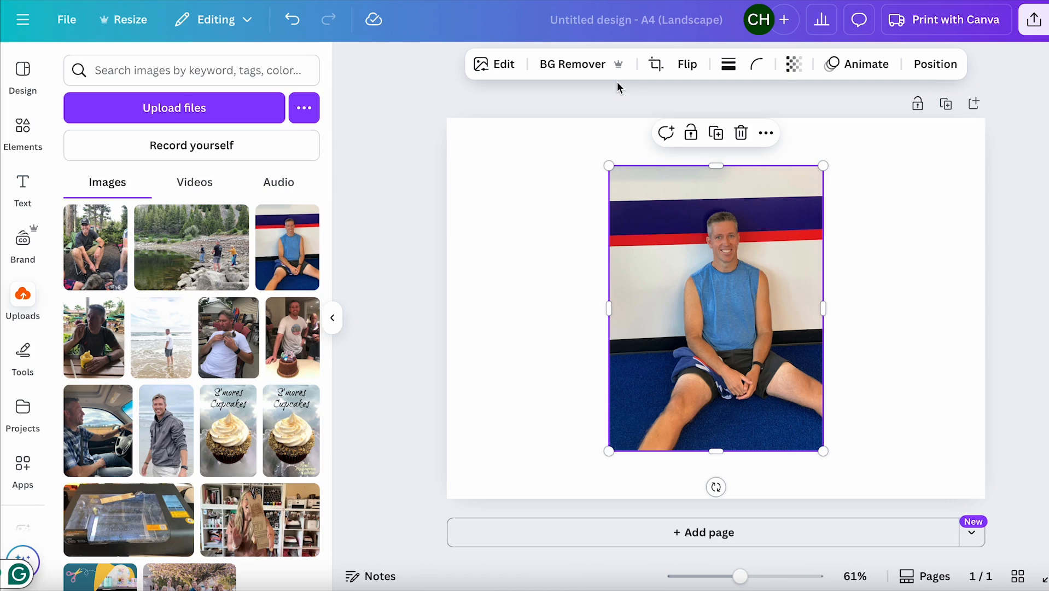
left_click(582, 71)
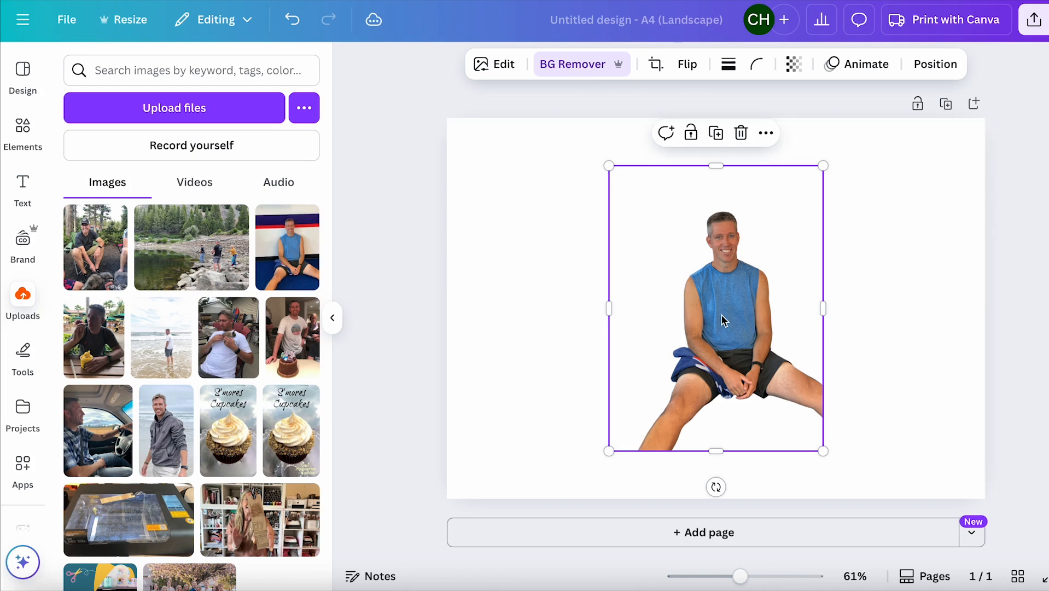
left_click_drag(721, 319, 594, 392)
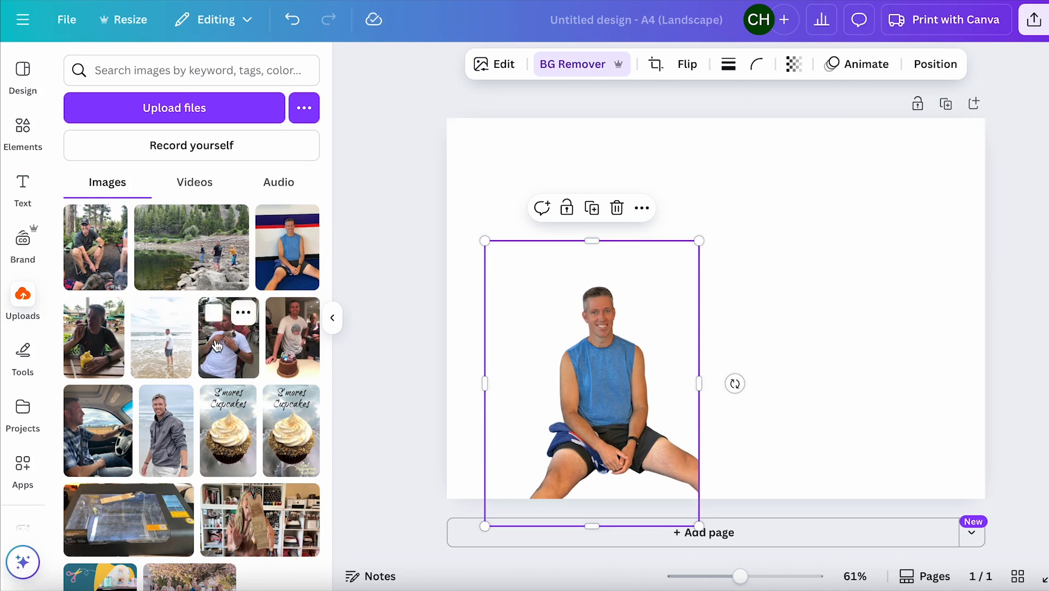
Add the uploaded beach photo of the man in the grey hoodie, shift it right and remove its background
left_click(179, 405)
left_click(163, 450)
left_click(159, 438)
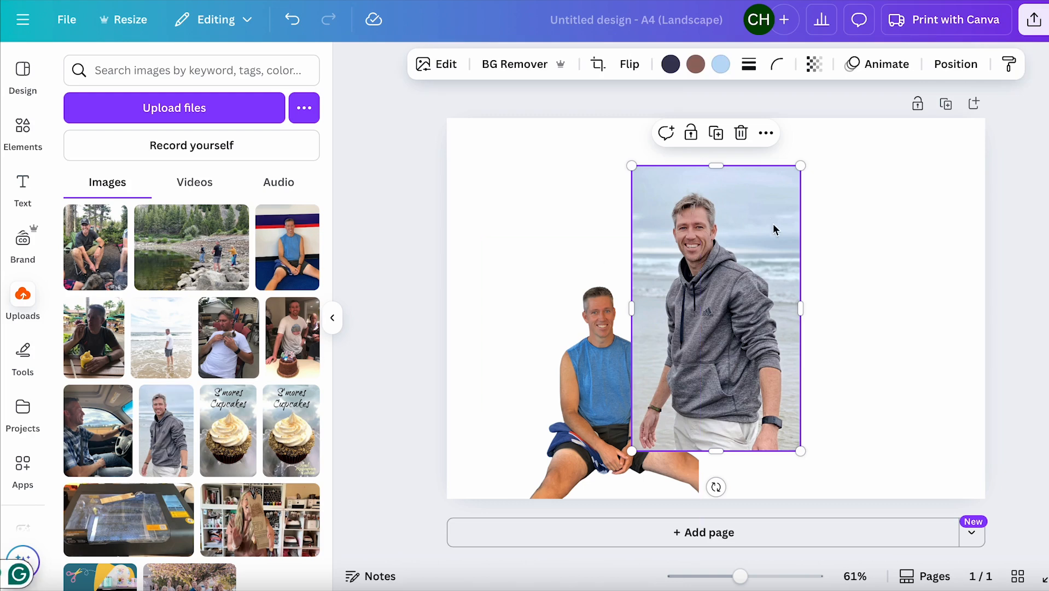
left_click_drag(769, 219, 845, 222)
left_click(515, 64)
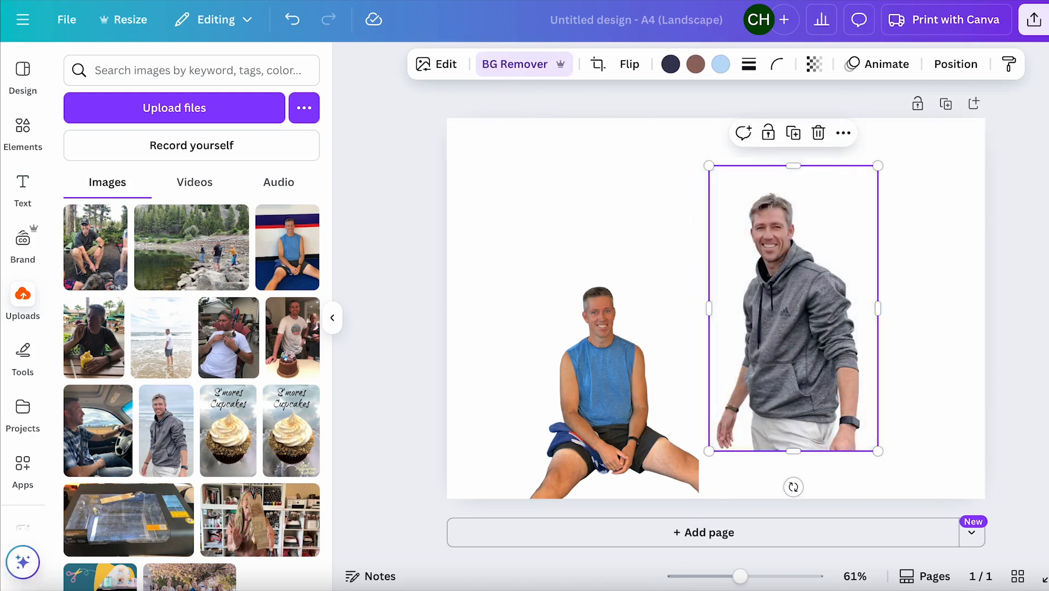
Enlarge the grey-hoodie cutout and place it near the page centre, overlapping the tank-top cutout
left_click_drag(828, 268, 751, 260)
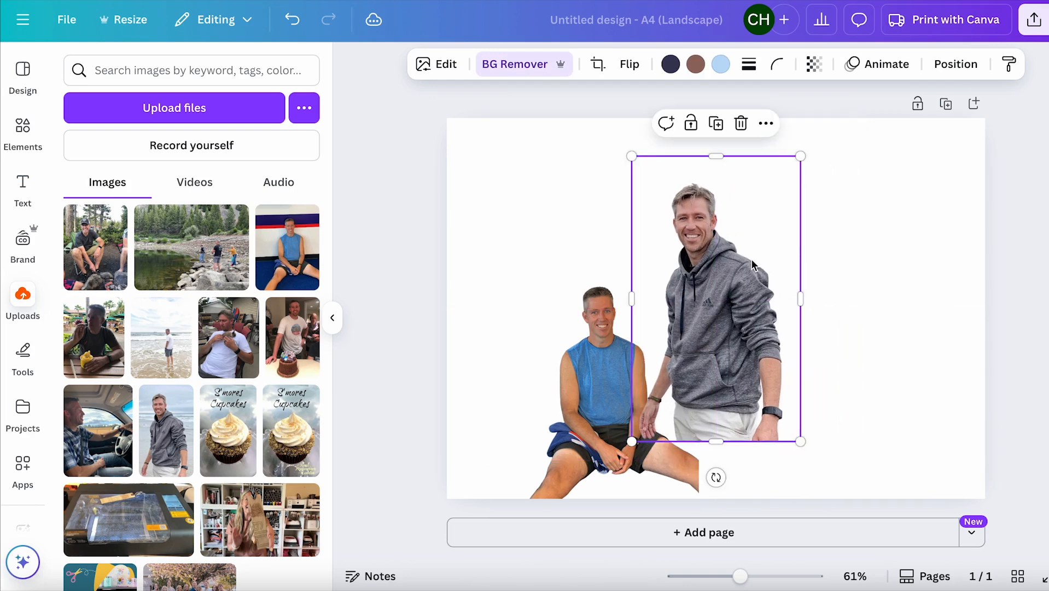
left_click_drag(632, 441, 603, 489)
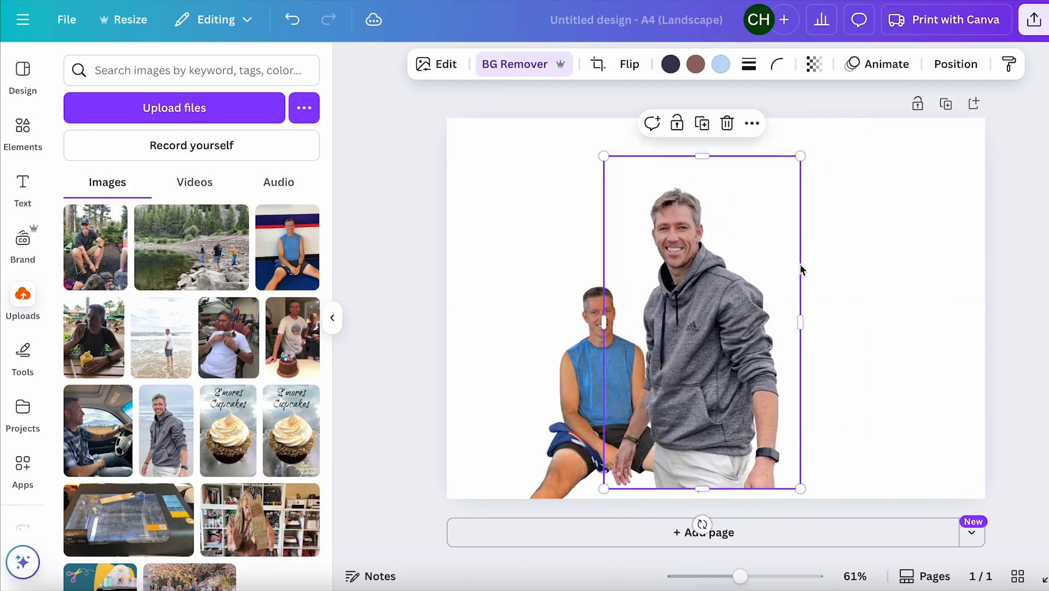
left_click_drag(802, 157, 838, 147)
left_click_drag(703, 273, 719, 253)
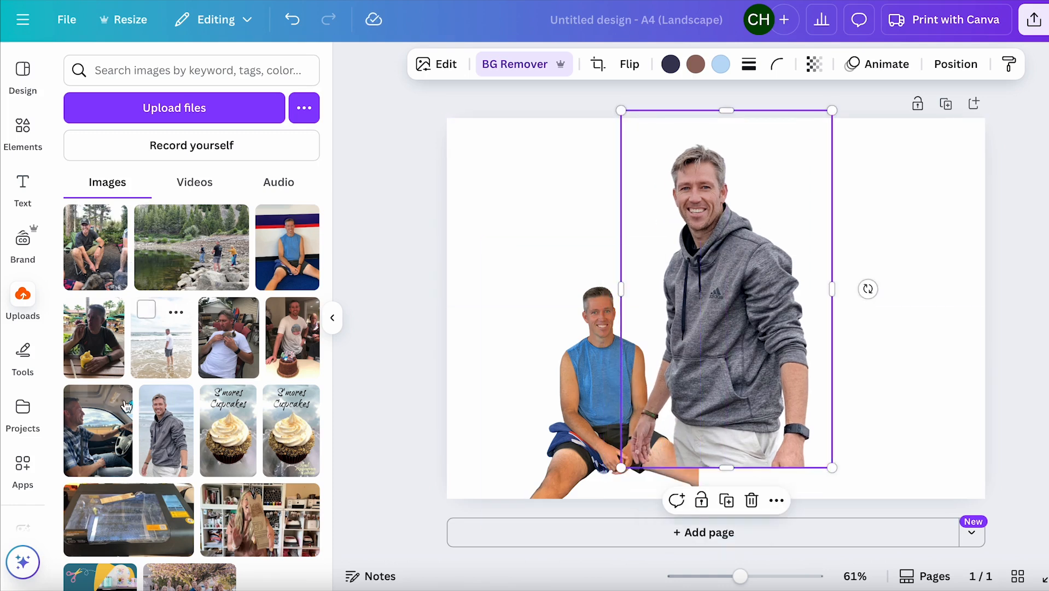
Add the uploaded photo of the man driving, remove its background and move it to the page's lower left
left_click(107, 429)
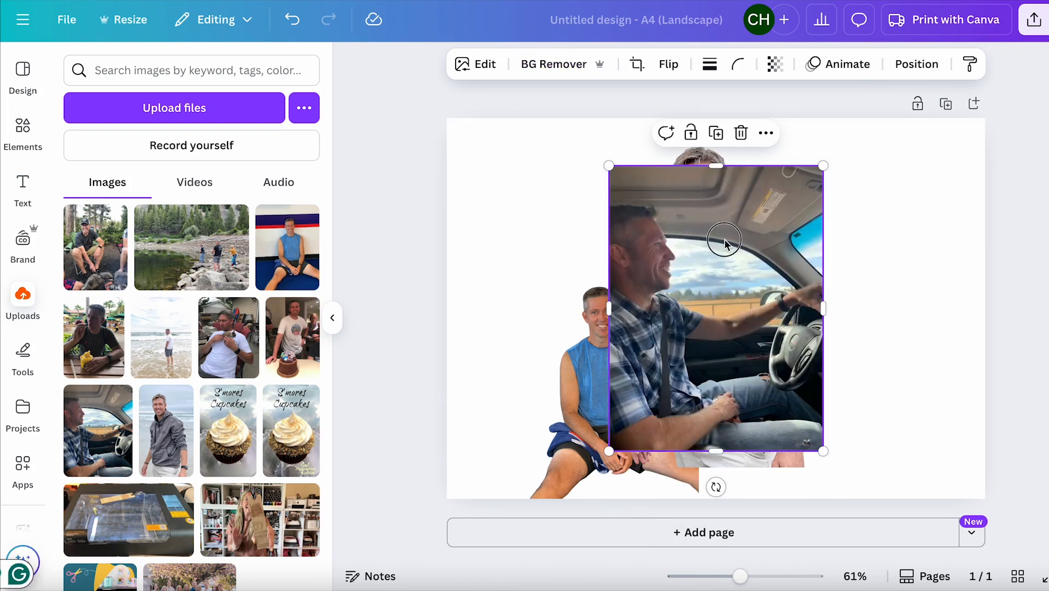
left_click_drag(722, 241, 781, 244)
left_click(546, 65)
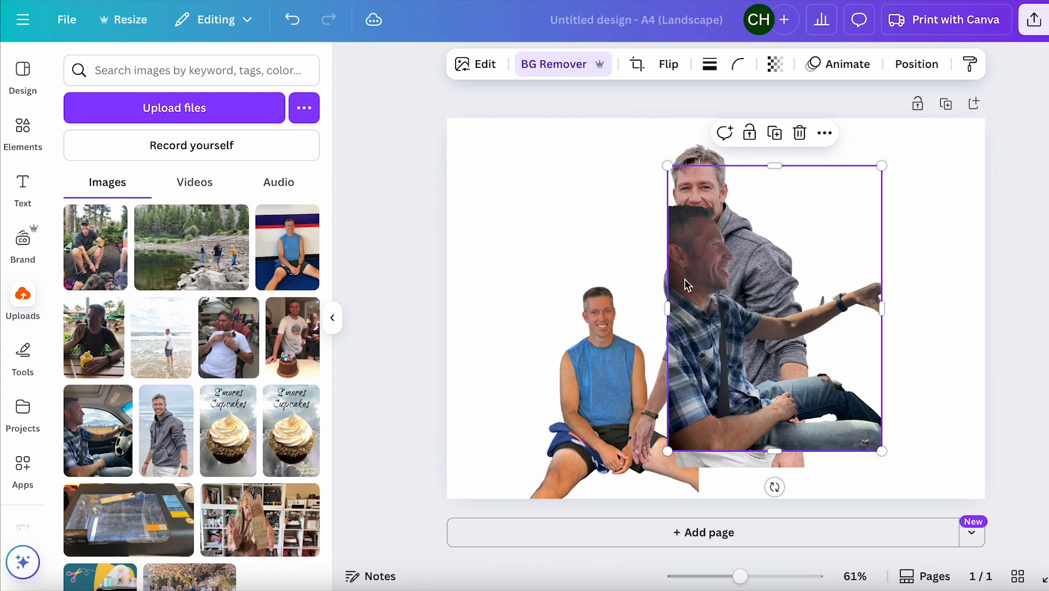
left_click_drag(704, 296, 488, 339)
Spread the cutouts out, with the hoodie figure on the page's right, the tank-top figure beside it and the plaid-shirt figure at lower left
left_click_drag(736, 287, 826, 267)
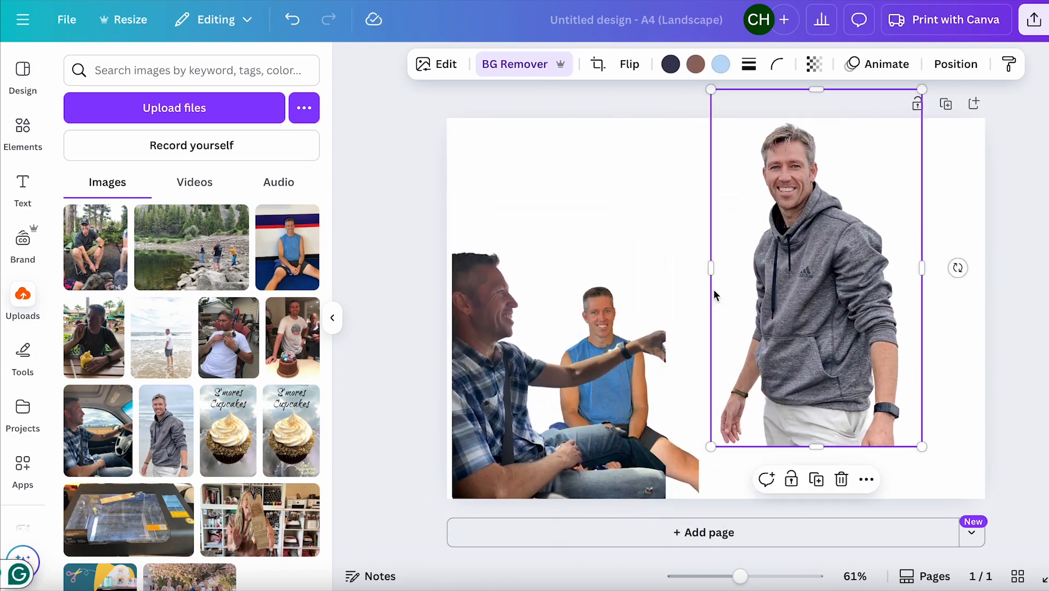
left_click_drag(605, 323, 575, 333)
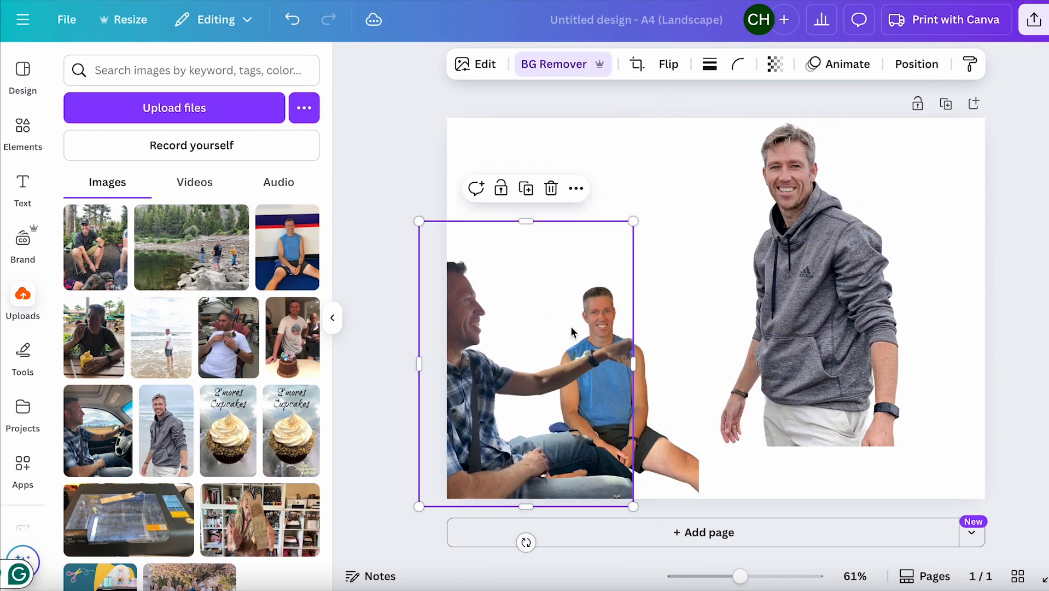
left_click_drag(682, 422, 799, 287)
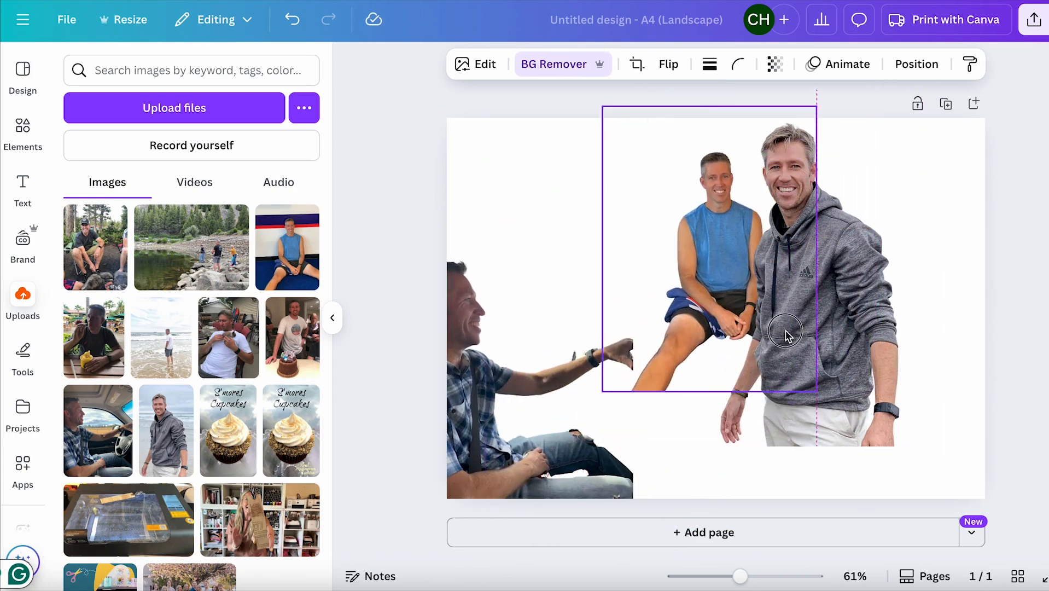
left_click_drag(492, 370, 528, 361)
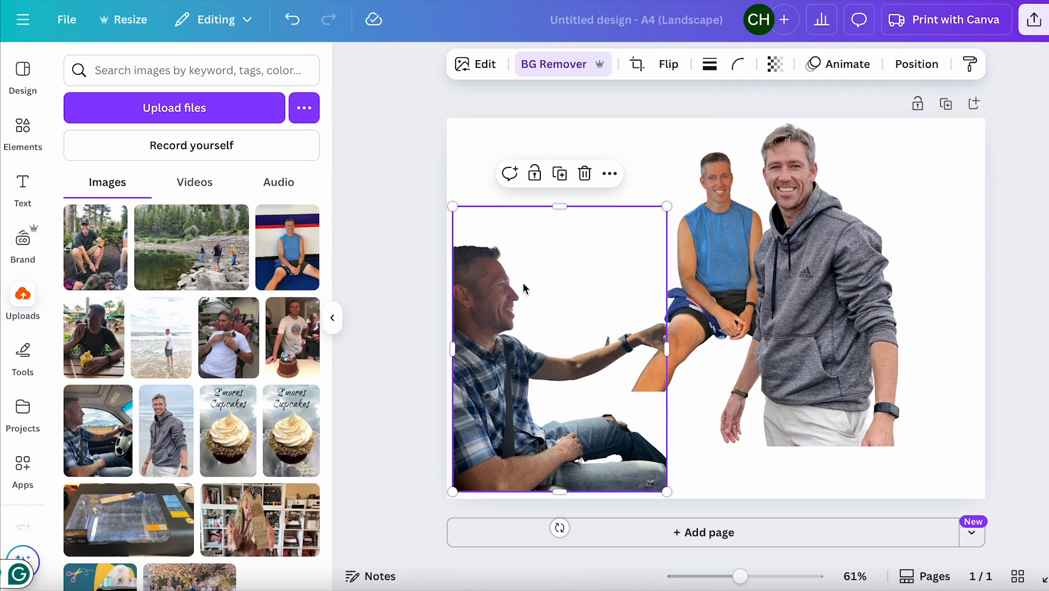
Adjust the plaid-shirt cutout's light to brightness 52, contrast 9 and highlights 11
left_click(486, 174)
left_click(478, 336)
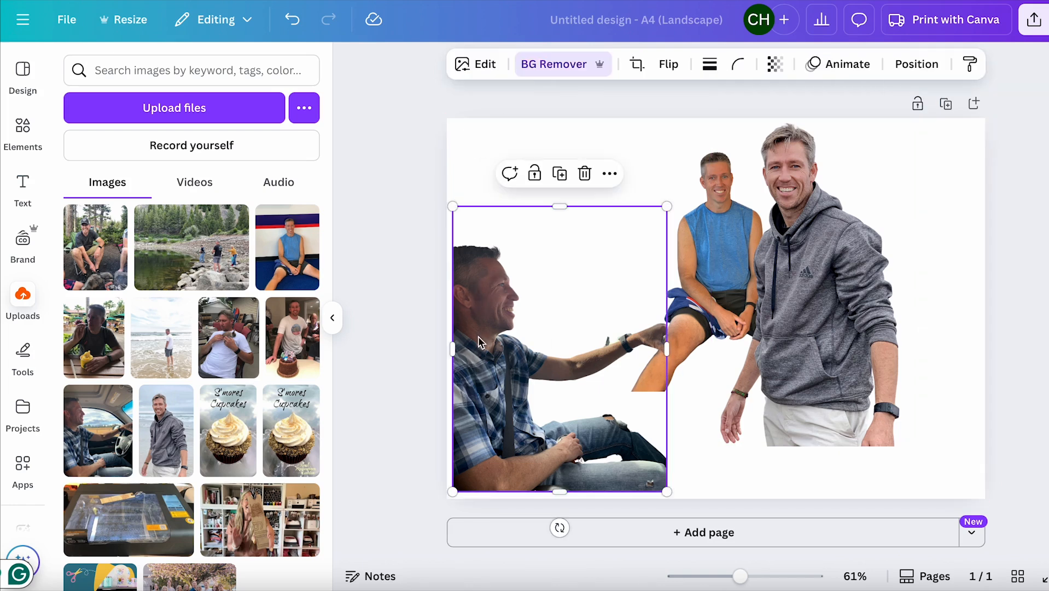
left_click(481, 67)
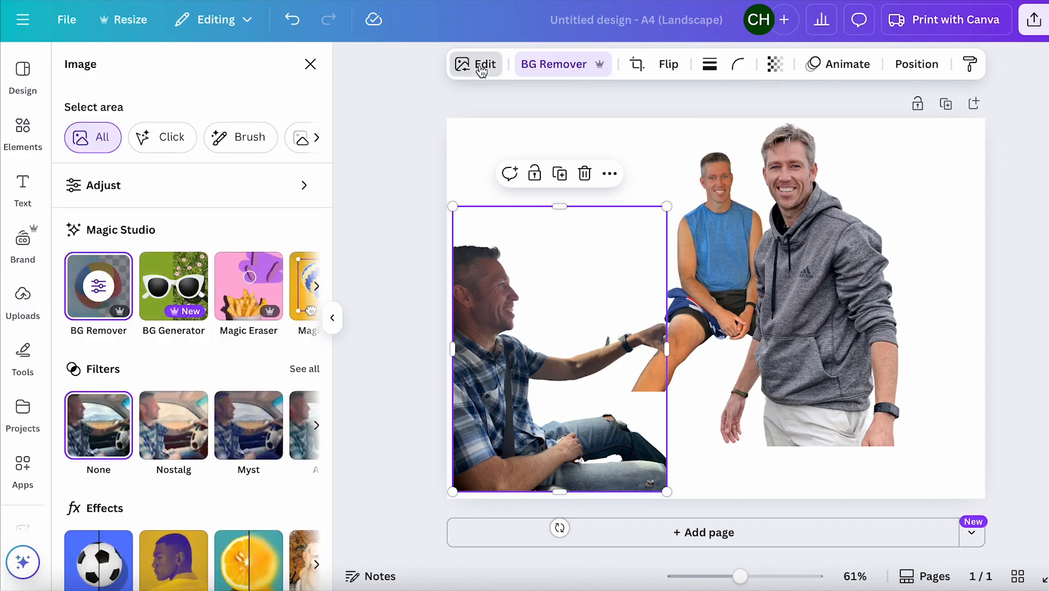
left_click(95, 189)
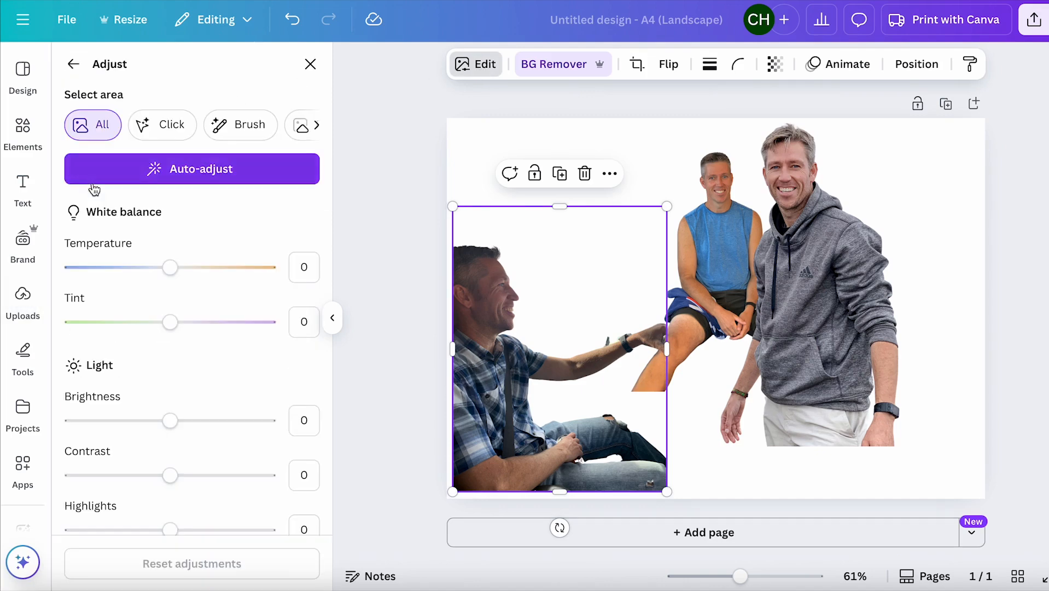
left_click(170, 421)
left_click_drag(174, 427, 224, 426)
mouse_move(169, 476)
left_mouse_down()
mouse_move(179, 476)
mouse_move(159, 472)
mouse_move(181, 473)
left_mouse_up()
scroll(182, 485, "down", 1)
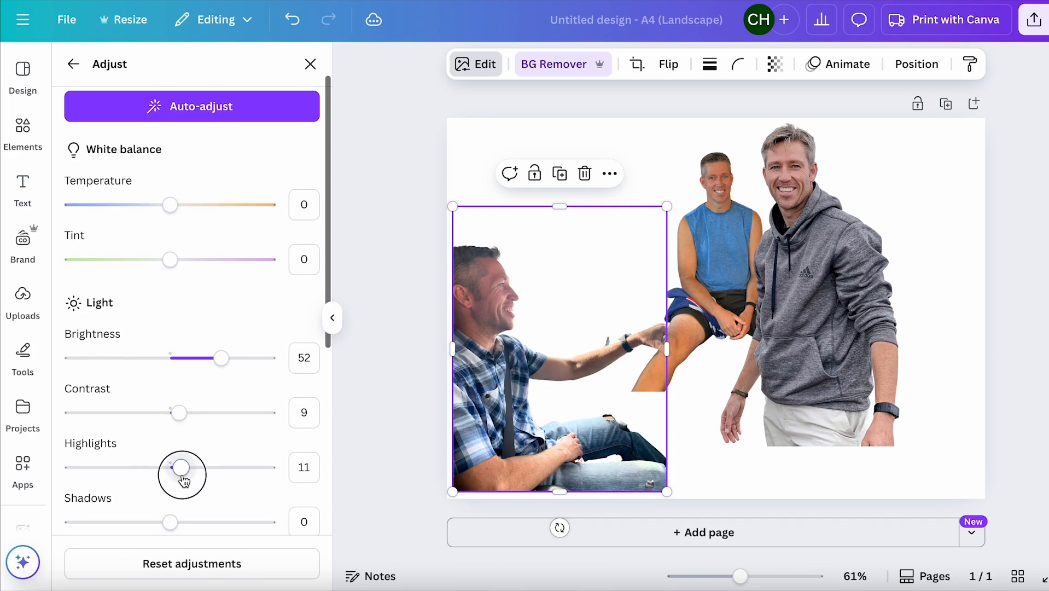
left_click(311, 64)
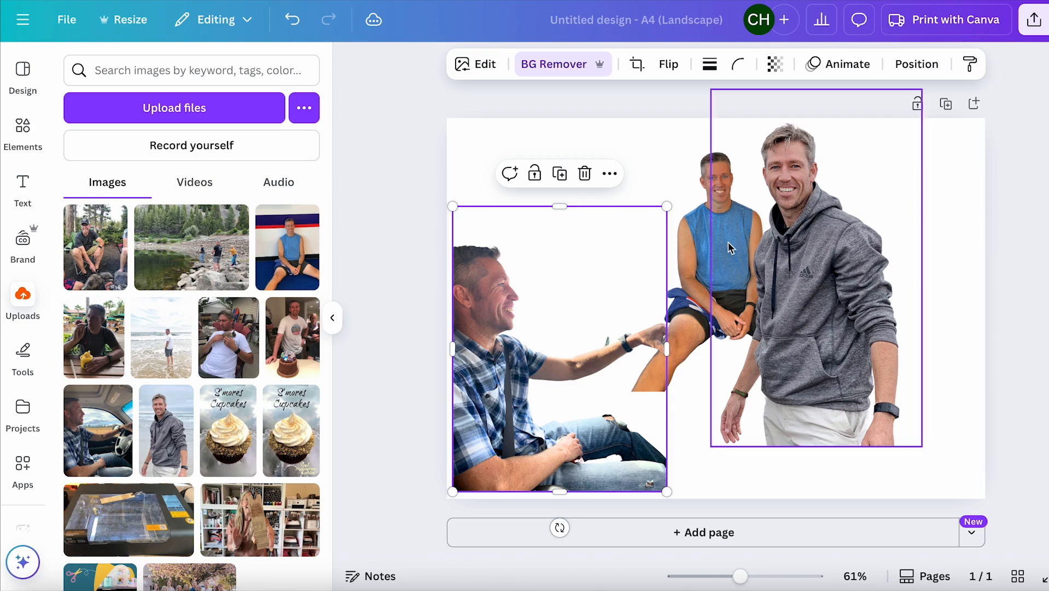
Move the tank-top cutout to the page's lower right and send the plaid-shirt cutout to the back
left_click_drag(745, 251, 906, 364)
right_click(487, 307)
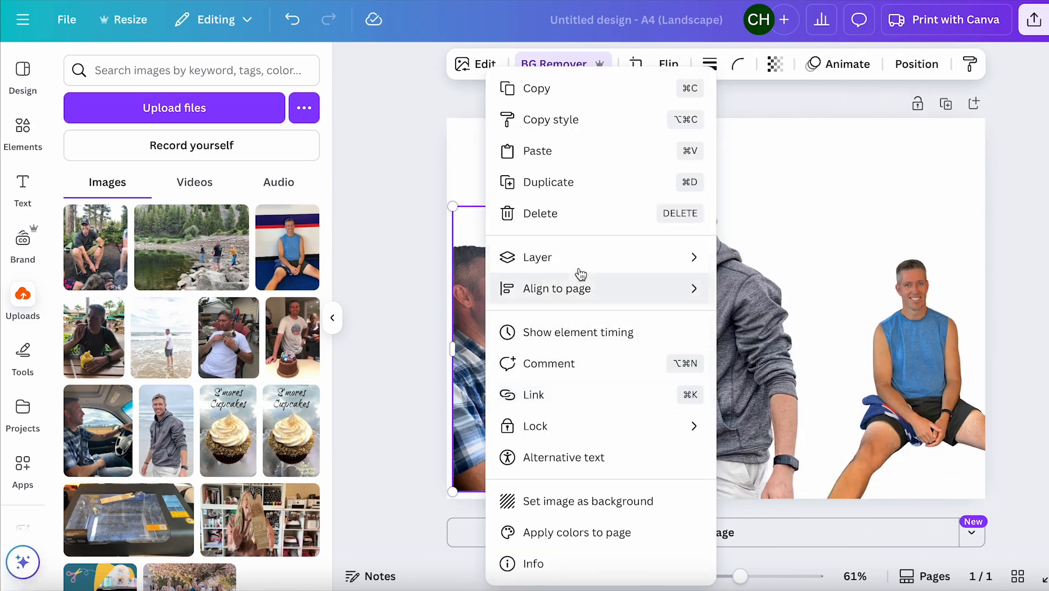
mouse_move(581, 263)
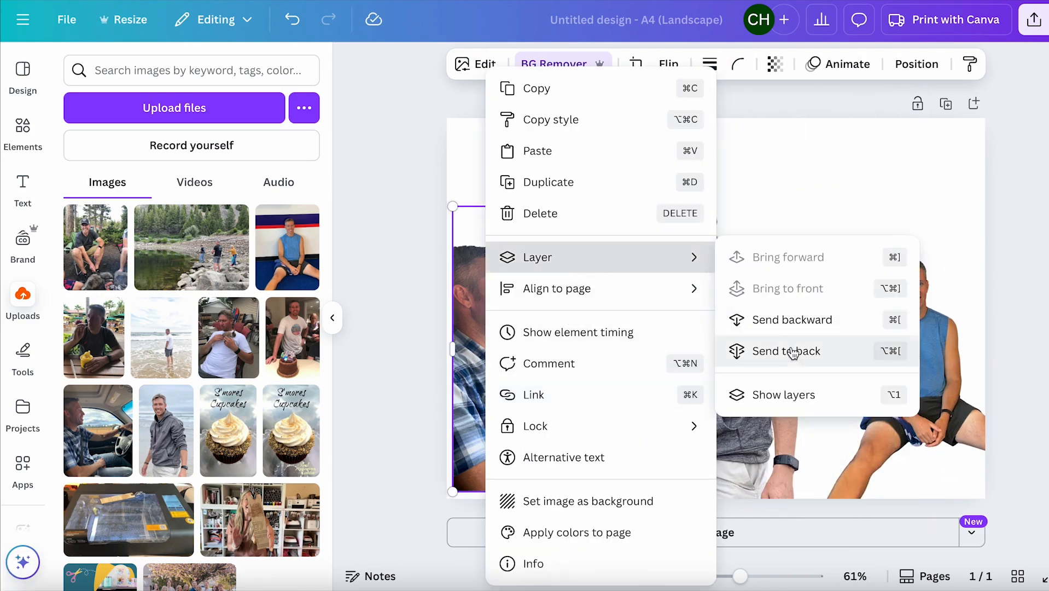
left_click(732, 351)
Enlarge the grey-hoodie cutout and position it mid-page so it runs past the bottom edge
left_click(705, 373)
left_click_drag(705, 371, 714, 345)
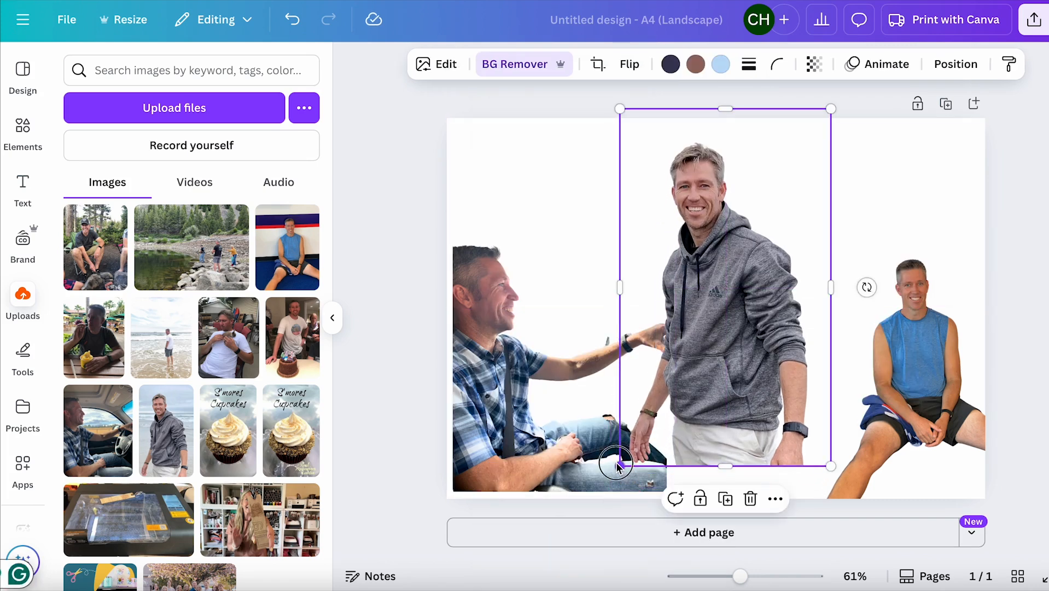
left_click_drag(617, 465, 576, 537)
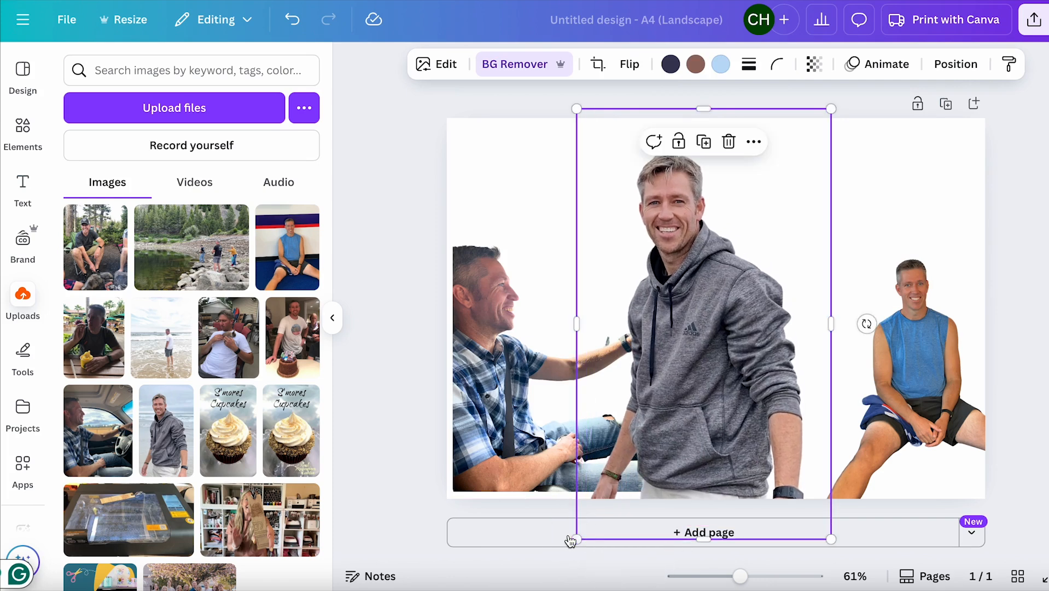
left_click_drag(686, 449, 688, 427)
Try placing the tank-top cutout between the plaid-shirt and grey-hoodie figures
left_click_drag(935, 402, 622, 436)
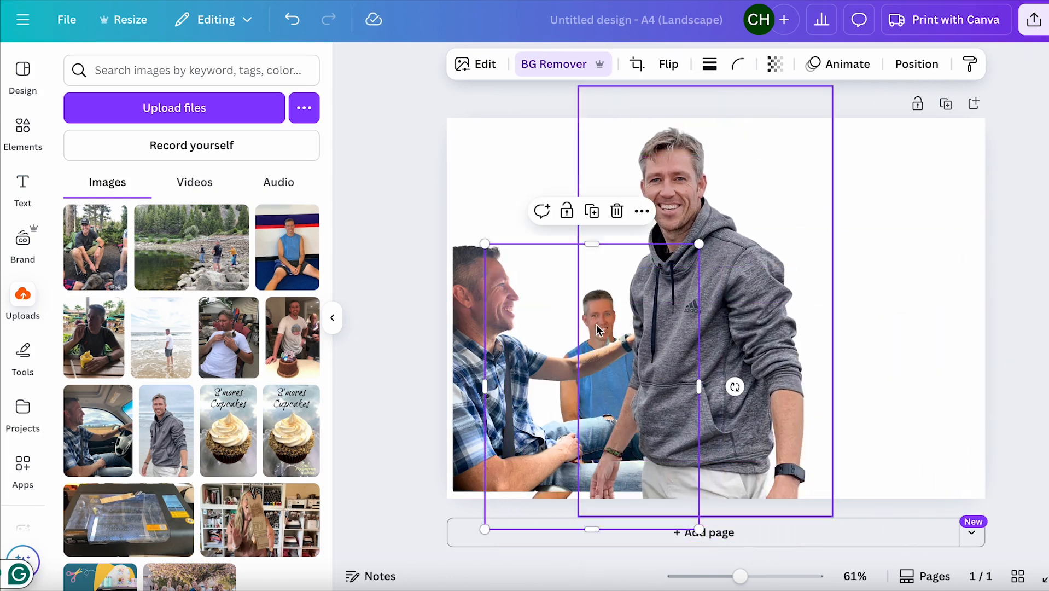
left_click(546, 279)
left_click(598, 321)
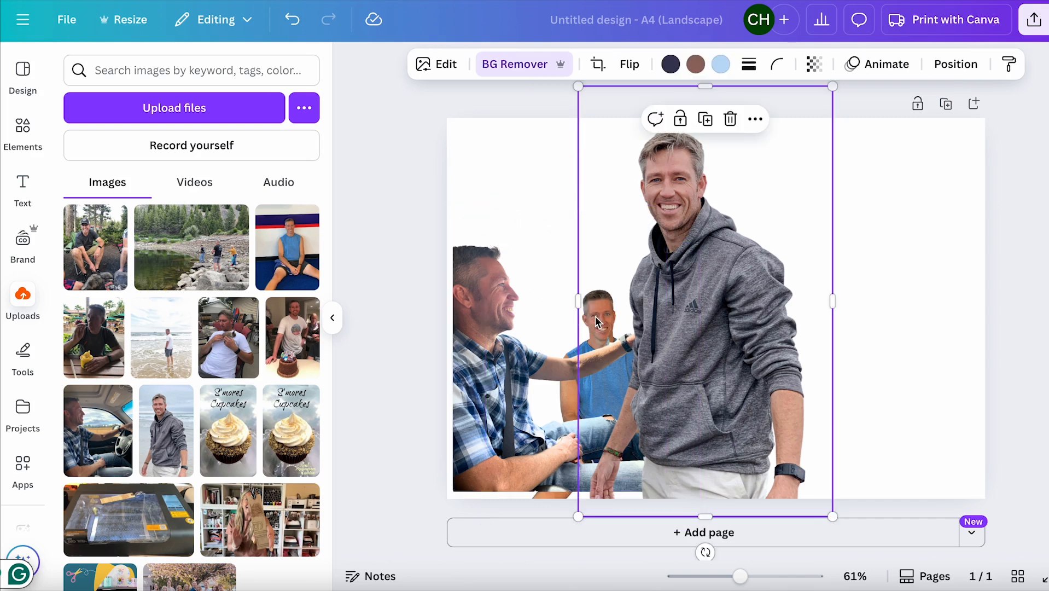
Move the hoodie cutout to the page's right, the tank-top cutout behind it, and the plaid-shirt cutout into the lower-left corner
left_click_drag(759, 268, 879, 275)
mouse_move(596, 305)
left_mouse_down()
mouse_move(628, 288)
mouse_move(568, 319)
mouse_move(586, 308)
left_mouse_up()
left_click_drag(685, 392, 845, 340)
mouse_move(515, 370)
left_mouse_down()
mouse_move(555, 371)
mouse_move(517, 370)
left_mouse_up()
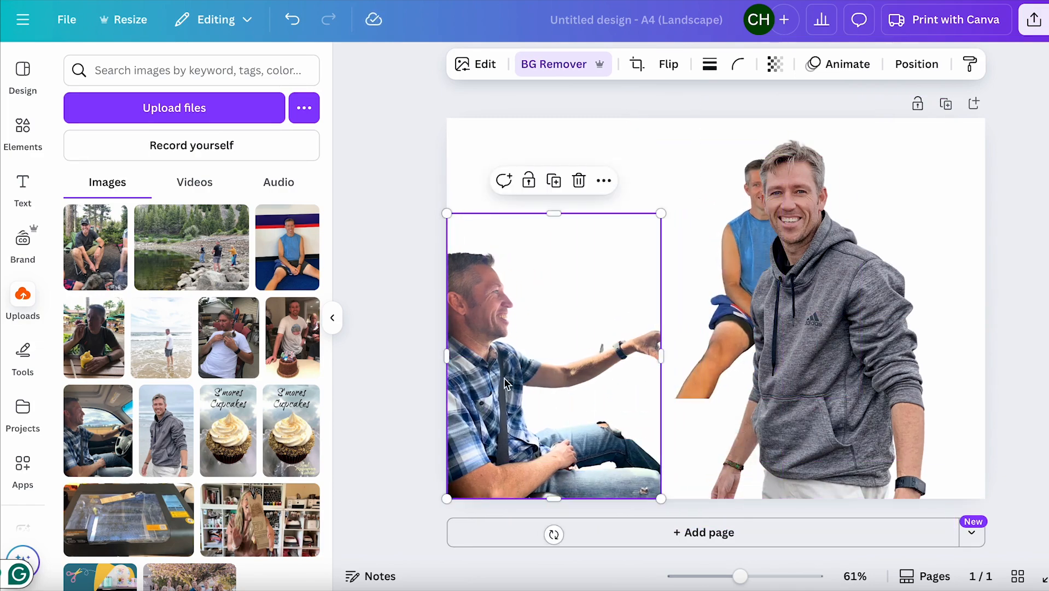
Lock only the position of the plaid-shirt cutout
right_click(506, 383)
mouse_move(695, 424)
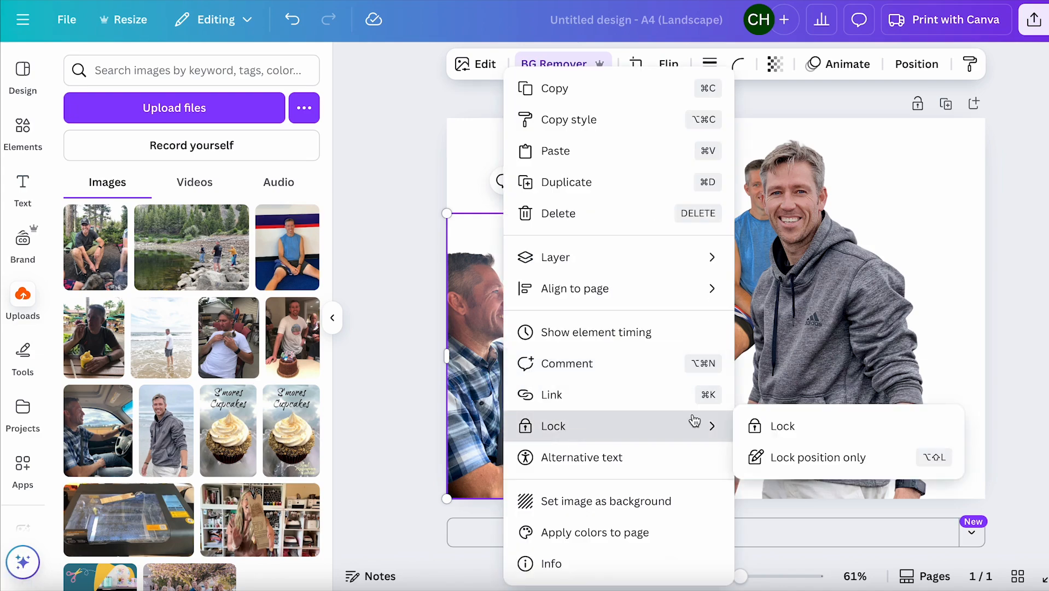
left_click(802, 459)
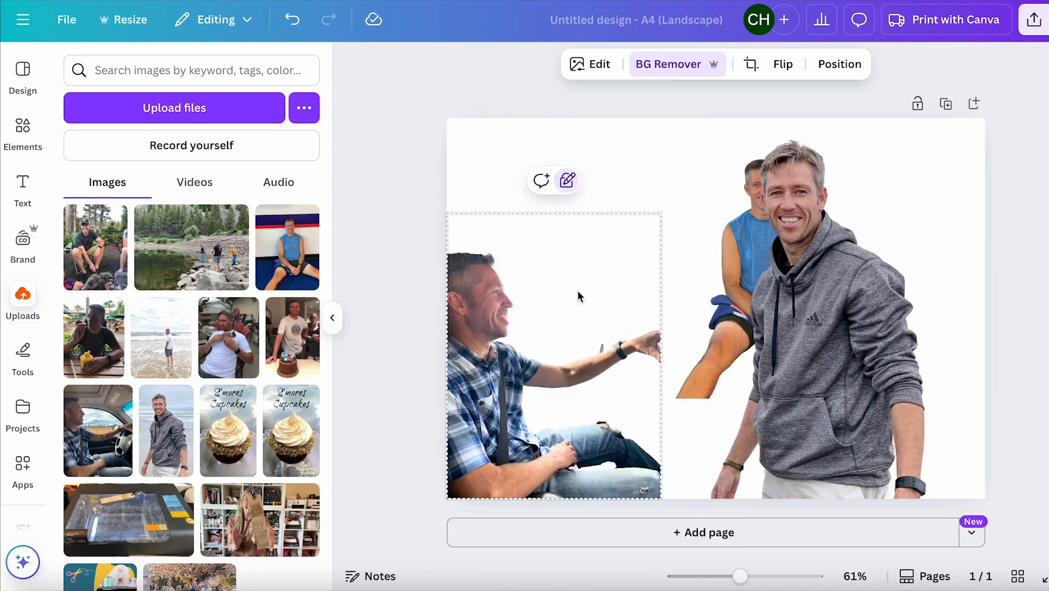
Move the grey-hoodie cutout over the locked plaid-shirt cutout at the page's lower left, and deselect it
left_click(660, 107)
left_click_drag(732, 241, 450, 301)
left_click(768, 462)
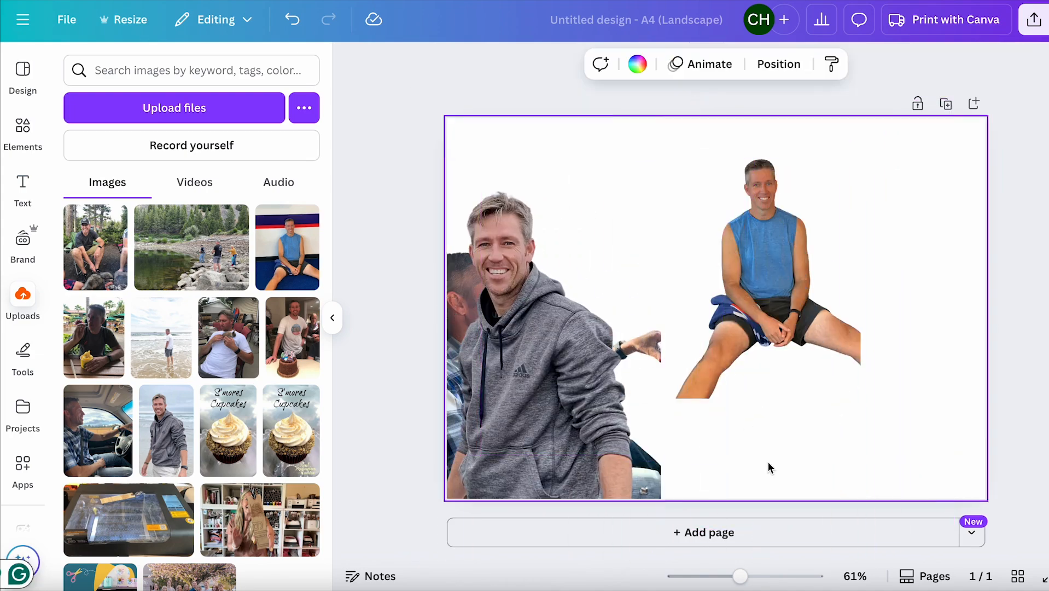
Move the grey-hoodie cutout off the plaid-shirt cutout to the right side of the page
left_click_drag(568, 349, 715, 264)
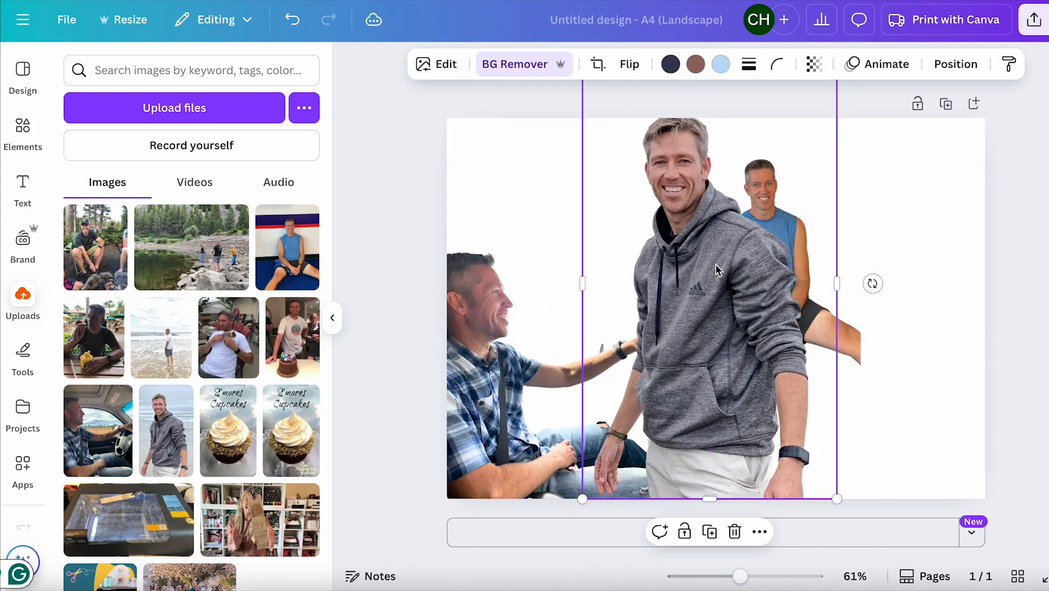
left_click_drag(774, 207, 957, 214)
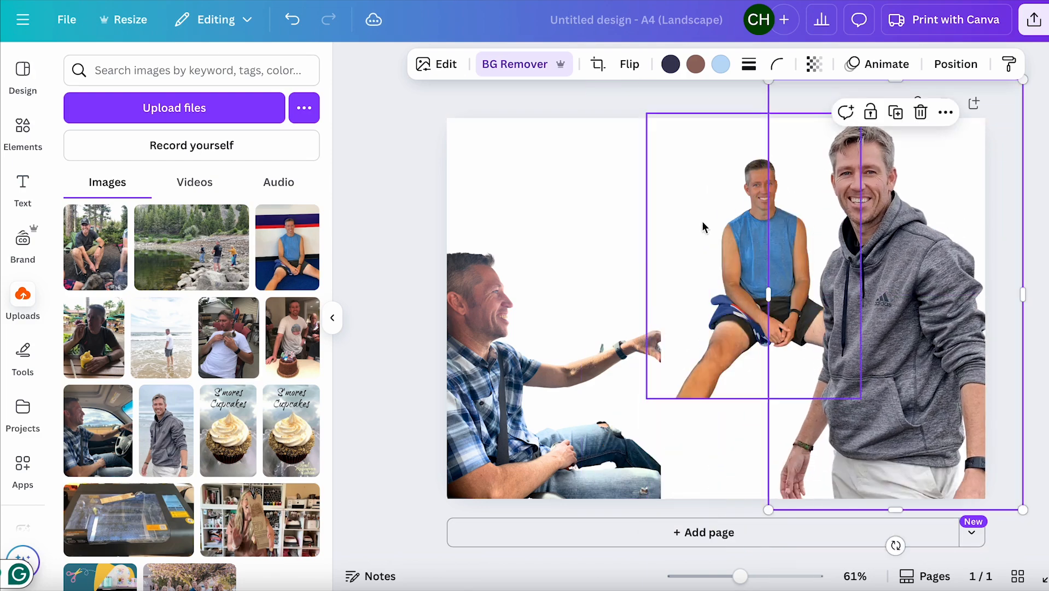
Bring the tank-top cutout to the front over the plaid-shirt cutout, and move the grey-hoodie cutout to the page's centre beside it
left_click_drag(737, 247, 702, 320)
right_click(705, 317)
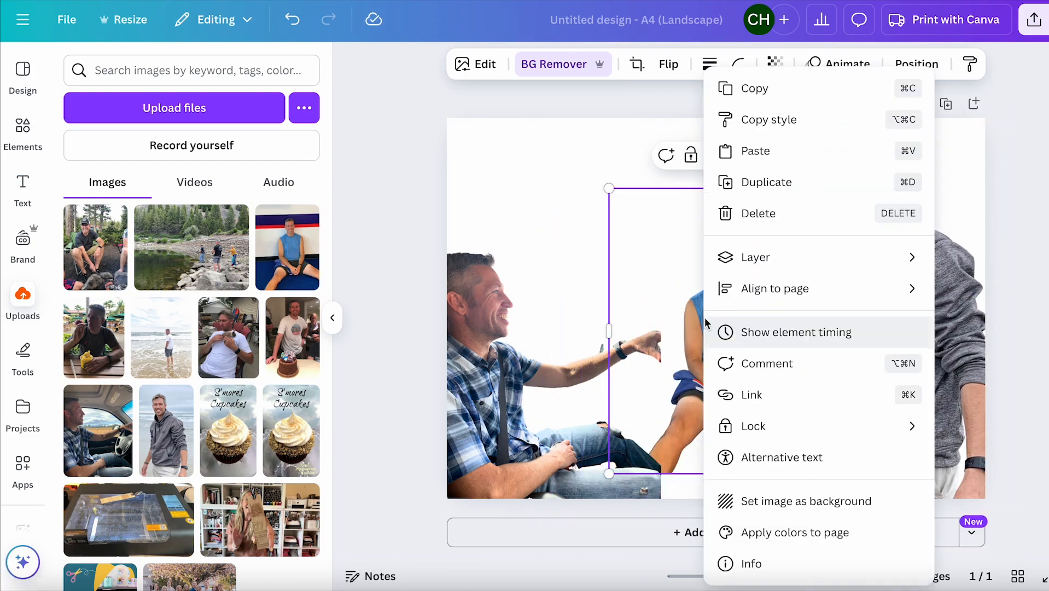
mouse_move(772, 299)
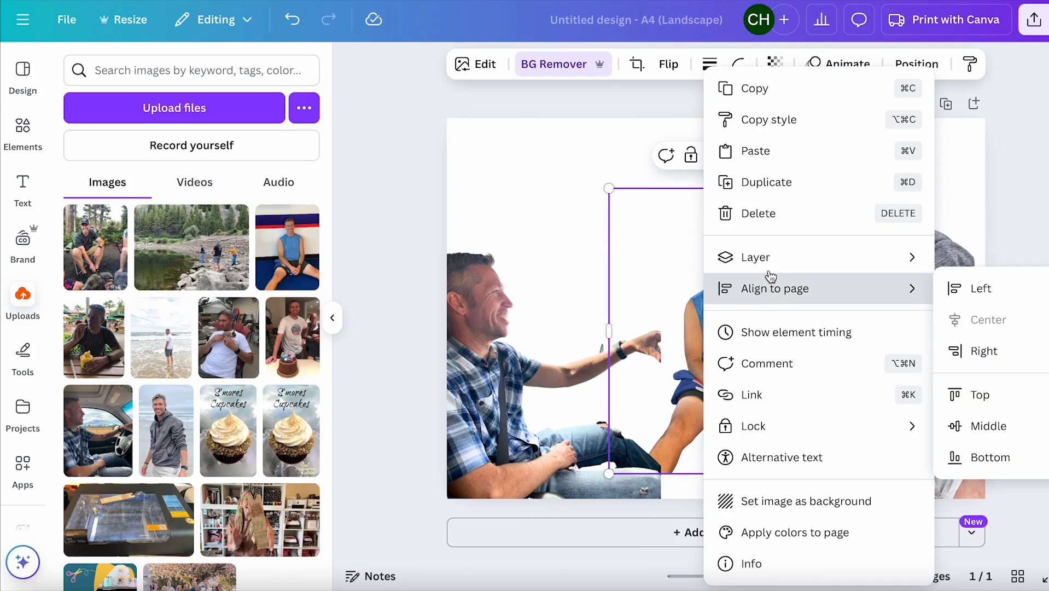
mouse_move(766, 257)
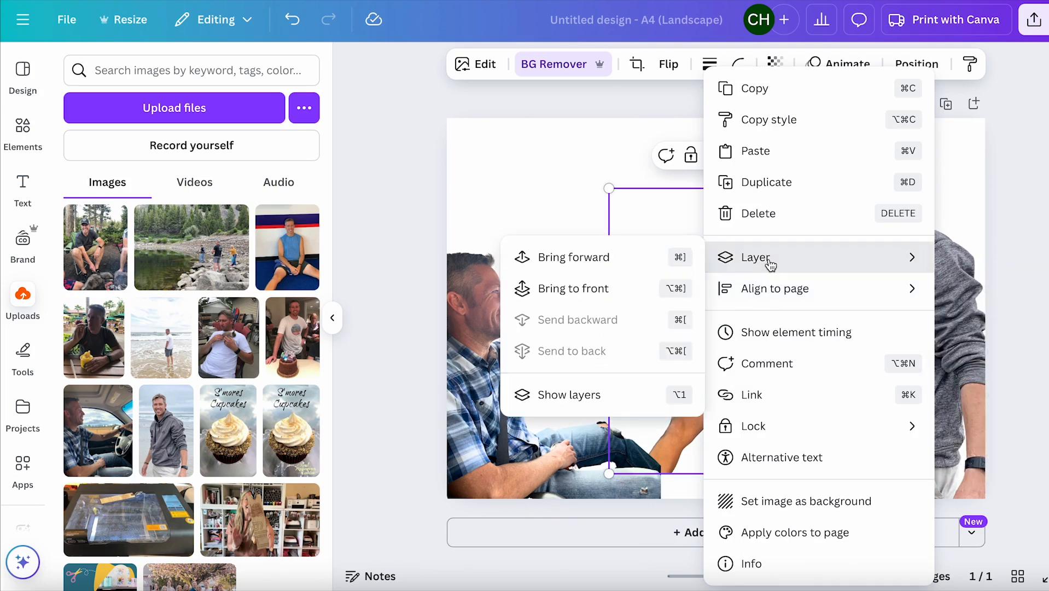
left_click(597, 302)
left_click_drag(757, 380, 636, 411)
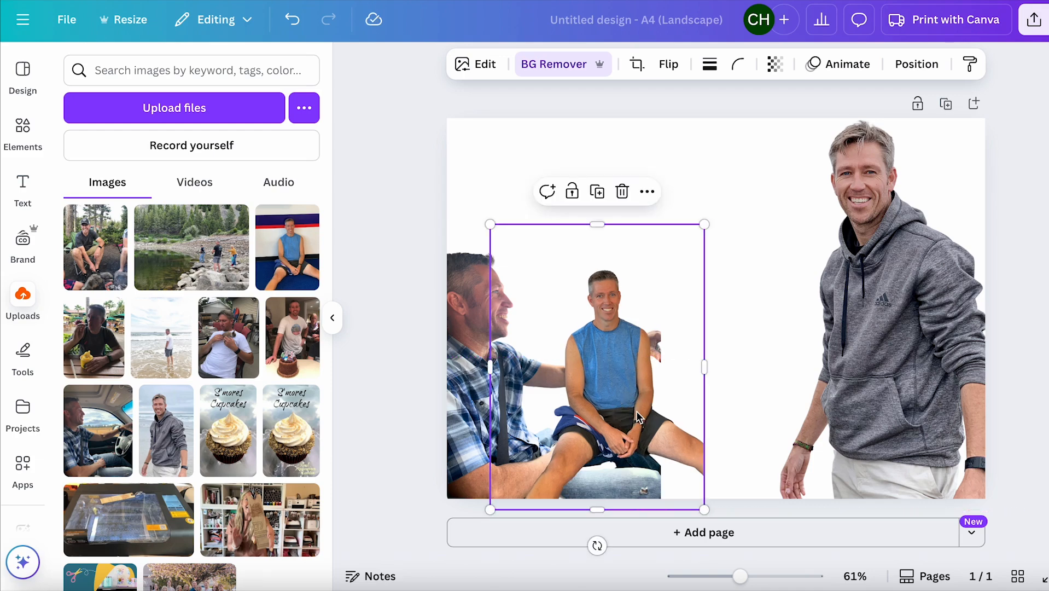
left_click_drag(886, 339, 707, 377)
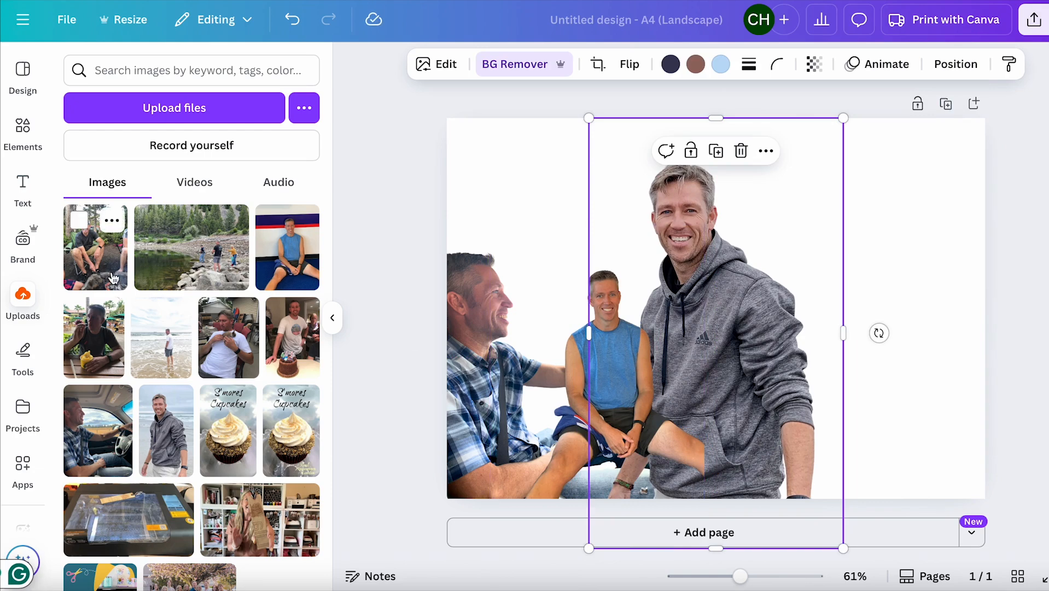
Add the uploaded campfire photo of the man in the black cap, remove its background, and move it right of the hoodie figure
left_click(90, 249)
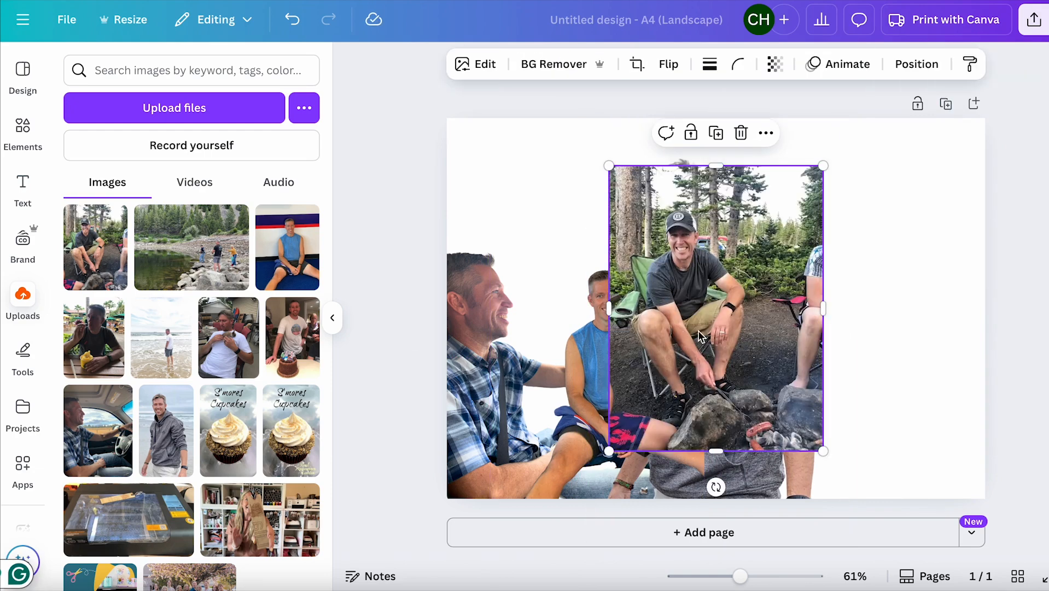
left_click(545, 65)
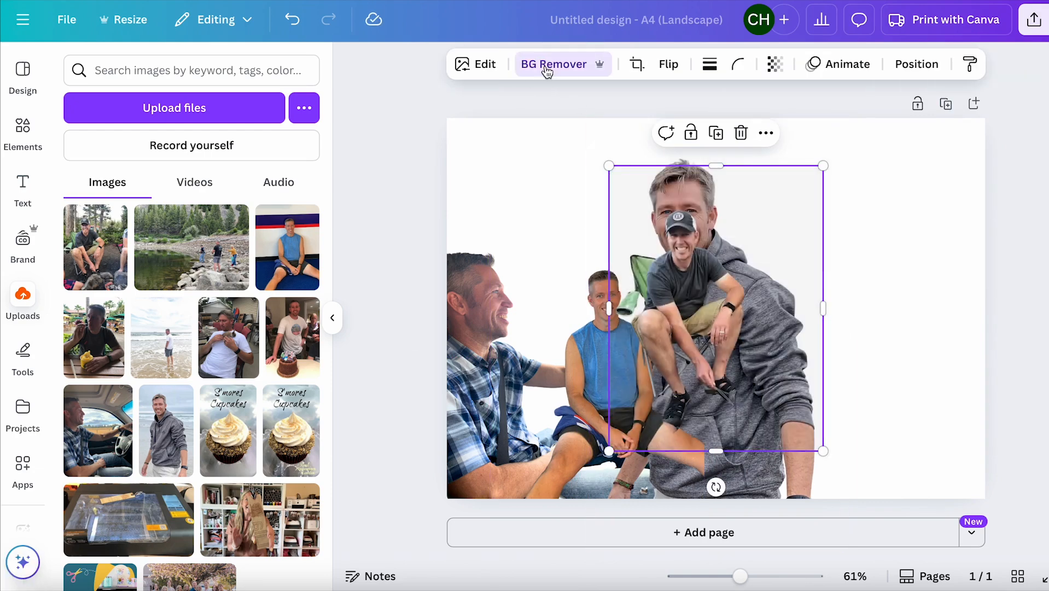
left_click_drag(682, 302, 864, 261)
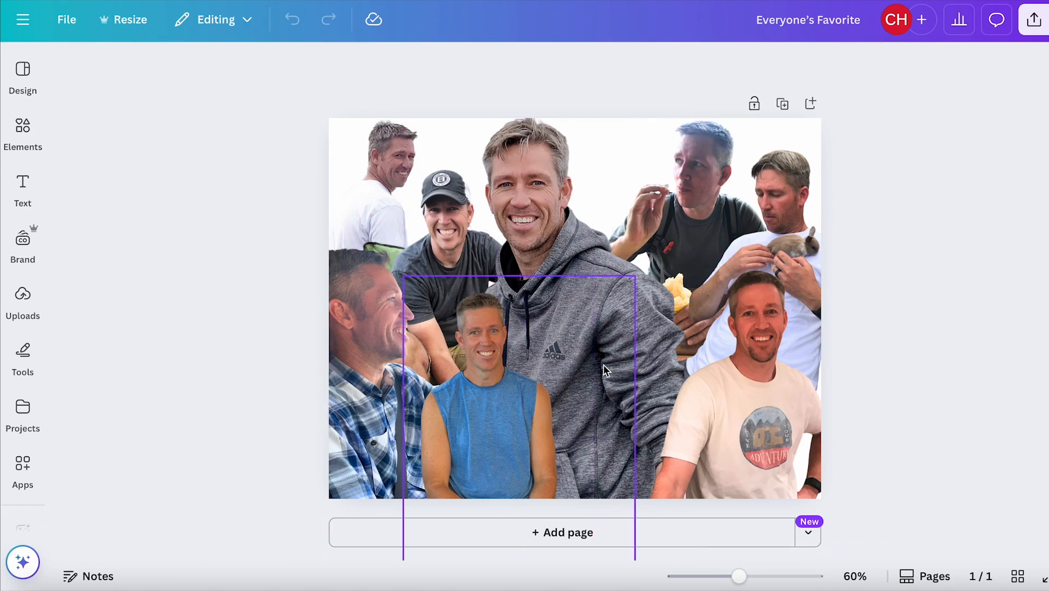
Nudge the blue tank-top cutout slightly in the Everyone's Favorite collage and deselect it
mouse_move(497, 422)
left_mouse_down()
mouse_move(514, 421)
mouse_move(496, 426)
left_mouse_up()
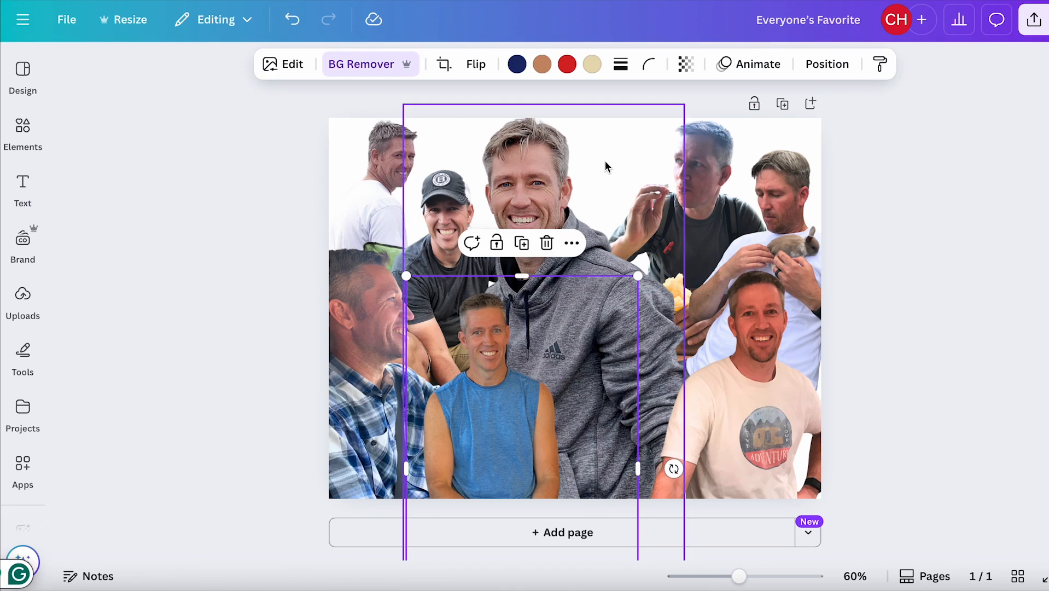
left_click(929, 131)
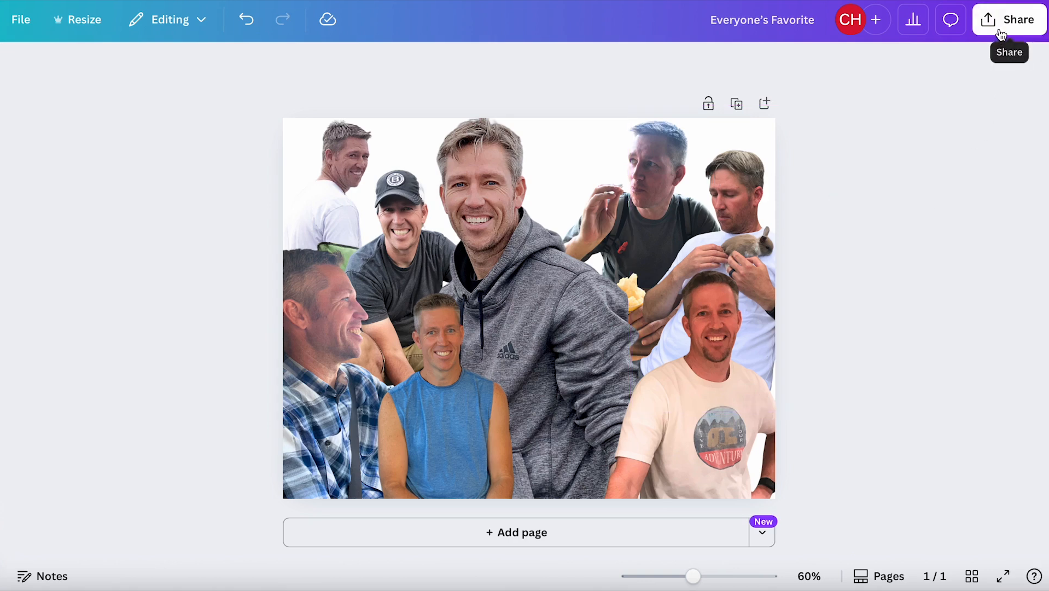
Download the collage as a PNG with a transparent background
left_click(1046, 33)
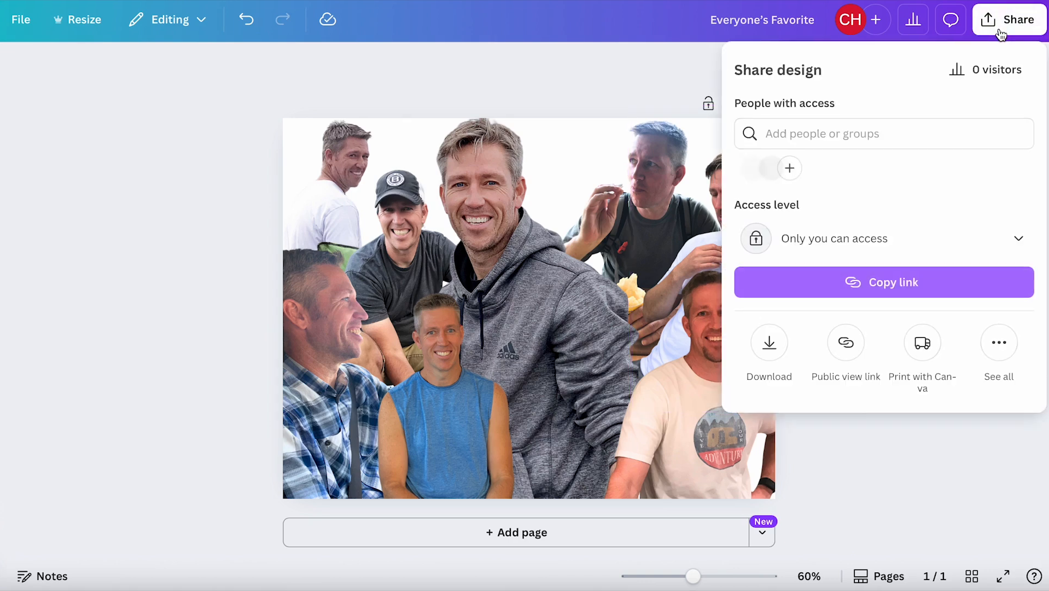
left_click(769, 344)
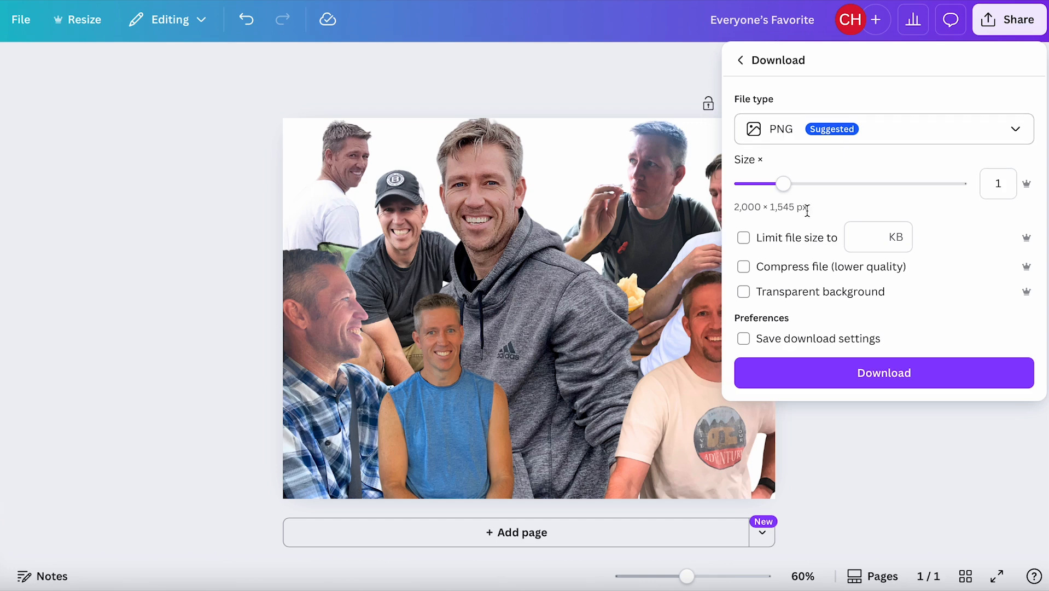
left_click(744, 292)
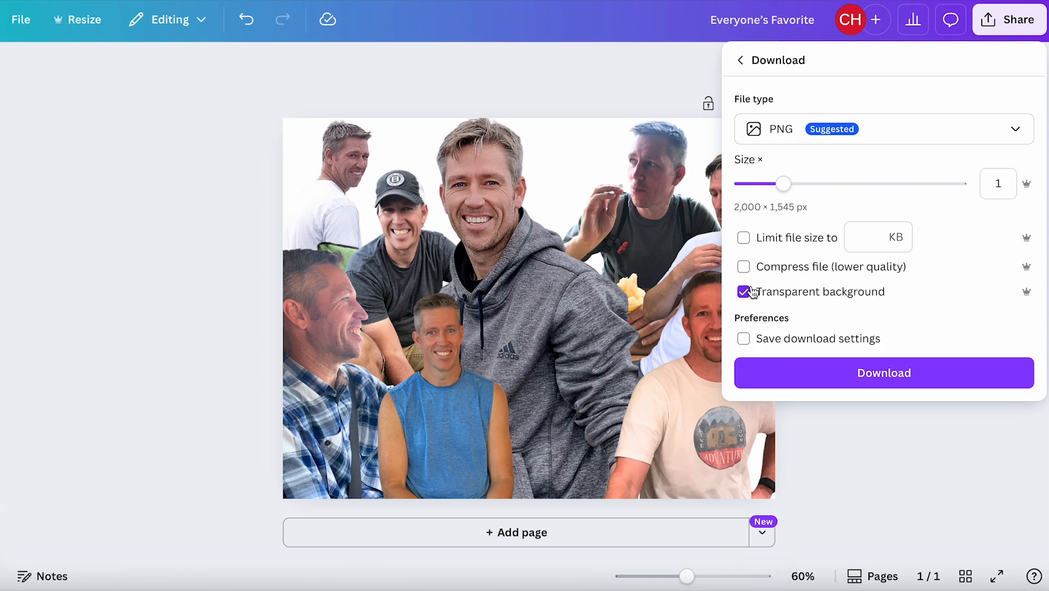
left_click(885, 380)
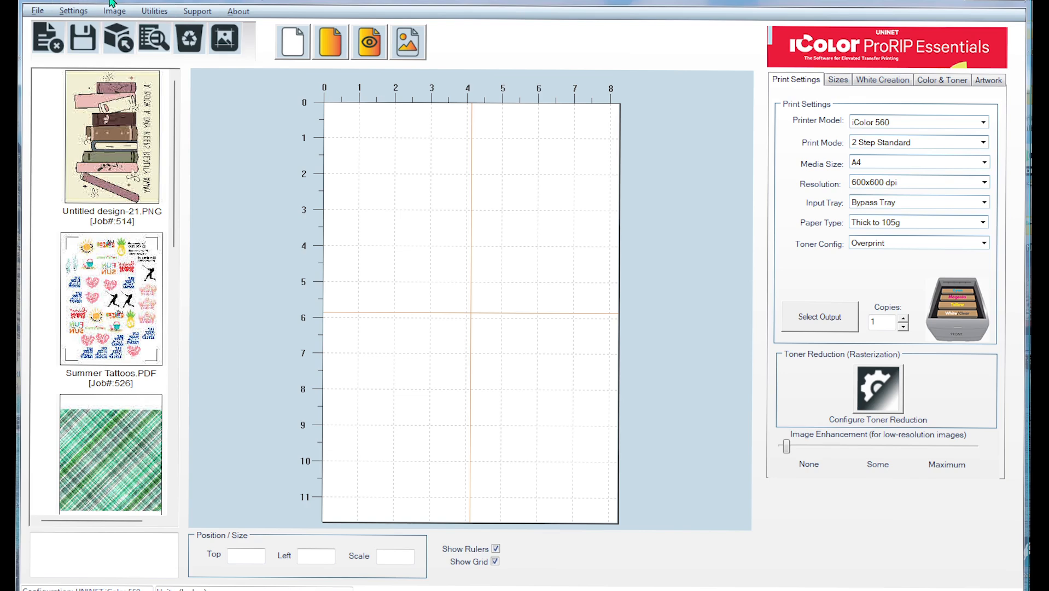
In iColor ProRIP Essentials, import the graphic Everyone's Favorite (2) from the Downloads folder
left_click(125, 44)
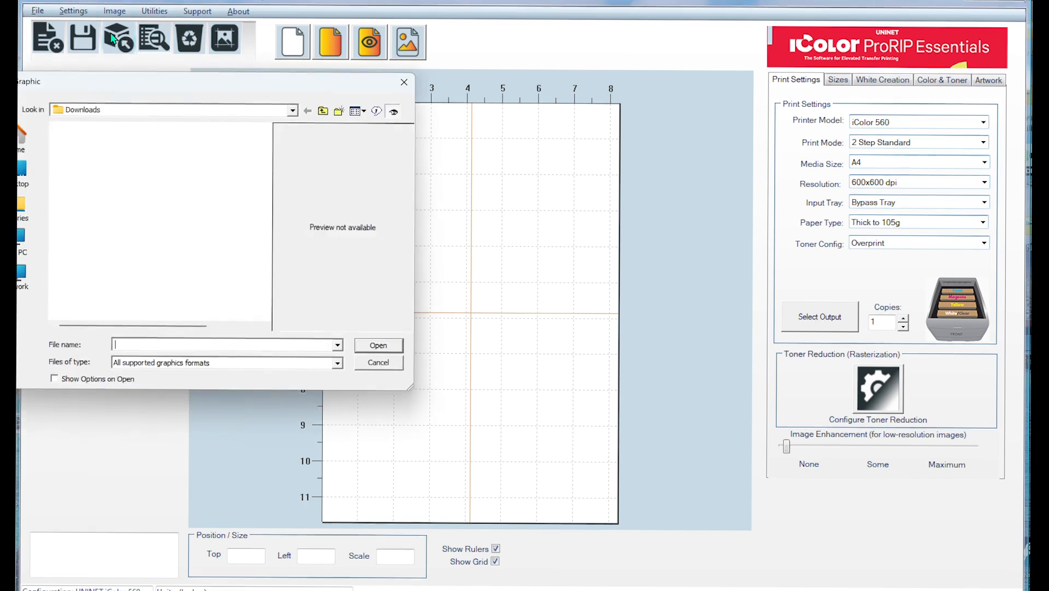
left_click(104, 160)
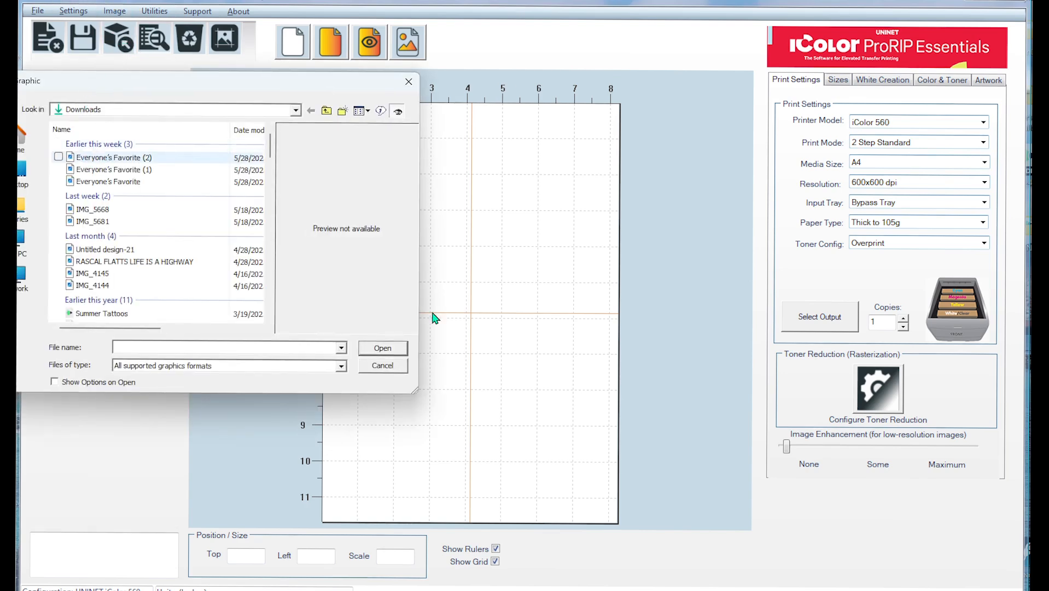
left_click(378, 350)
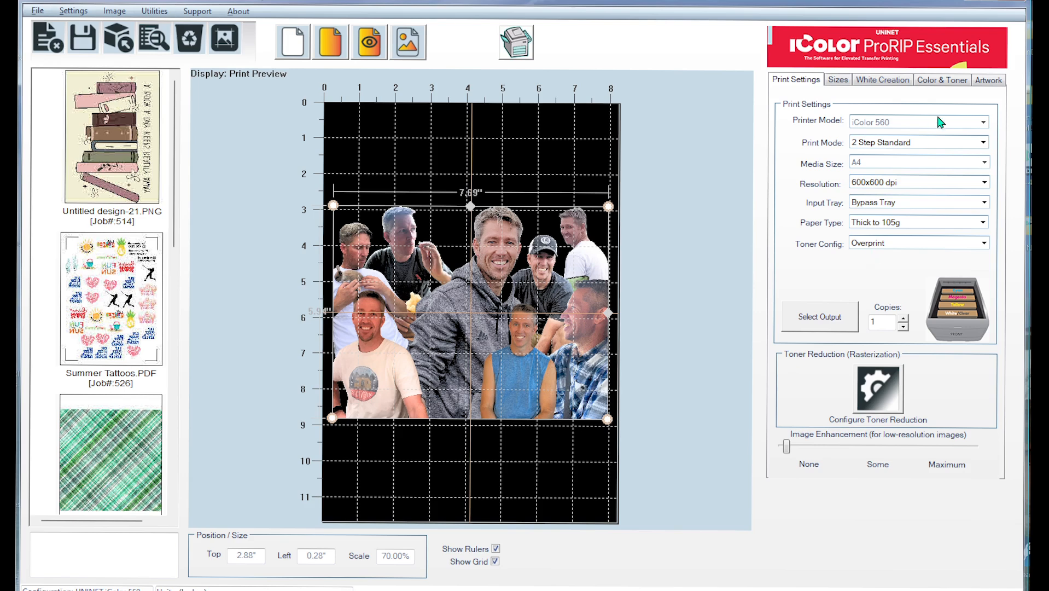
Rotate the collage 90 degrees counterclockwise, fit it to the page, and reduce it slightly to 92.70% scale
left_click(990, 81)
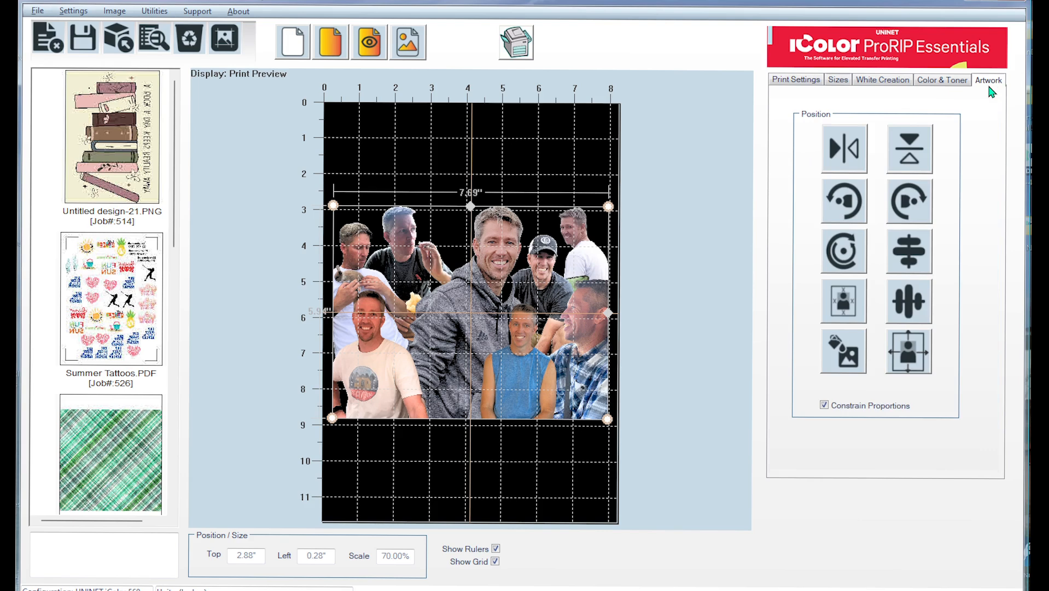
left_click(844, 207)
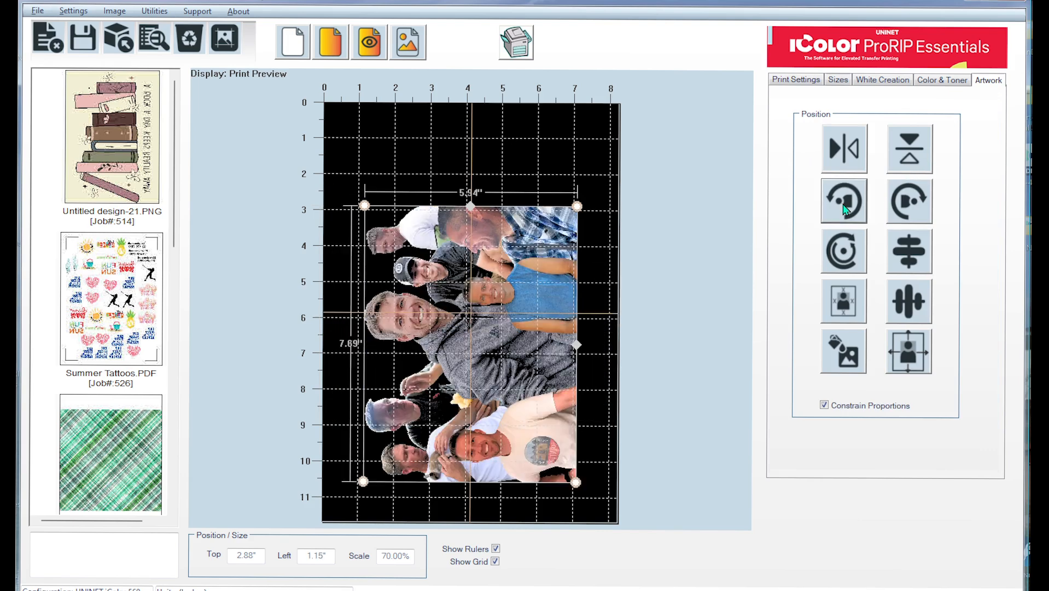
left_click(913, 357)
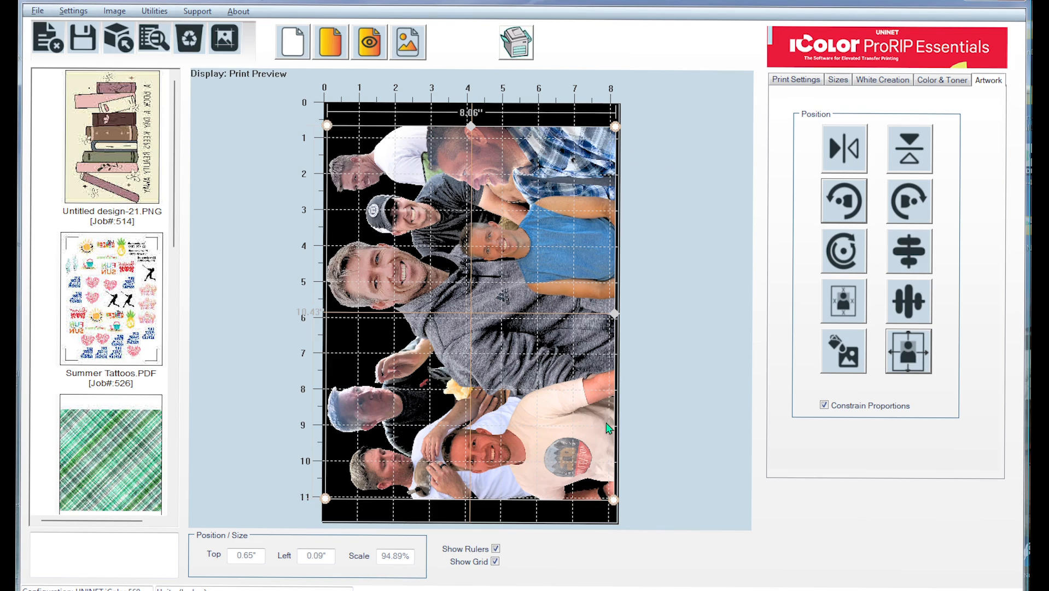
left_click(326, 124)
left_click_drag(328, 128, 329, 129)
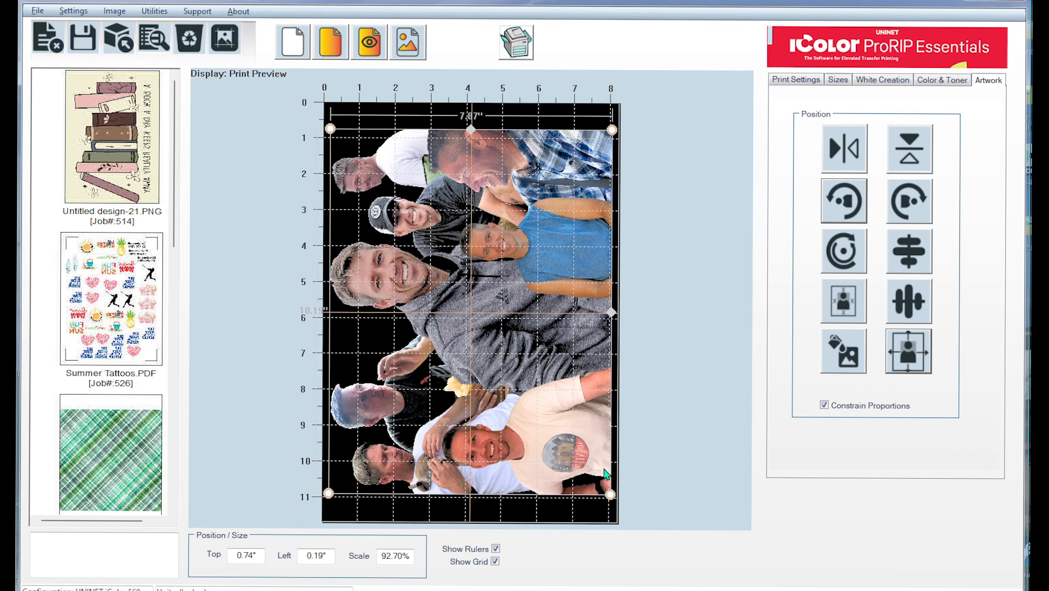
Open the toner reduction configuration and set the rasterization hole shape to Line
left_click(813, 84)
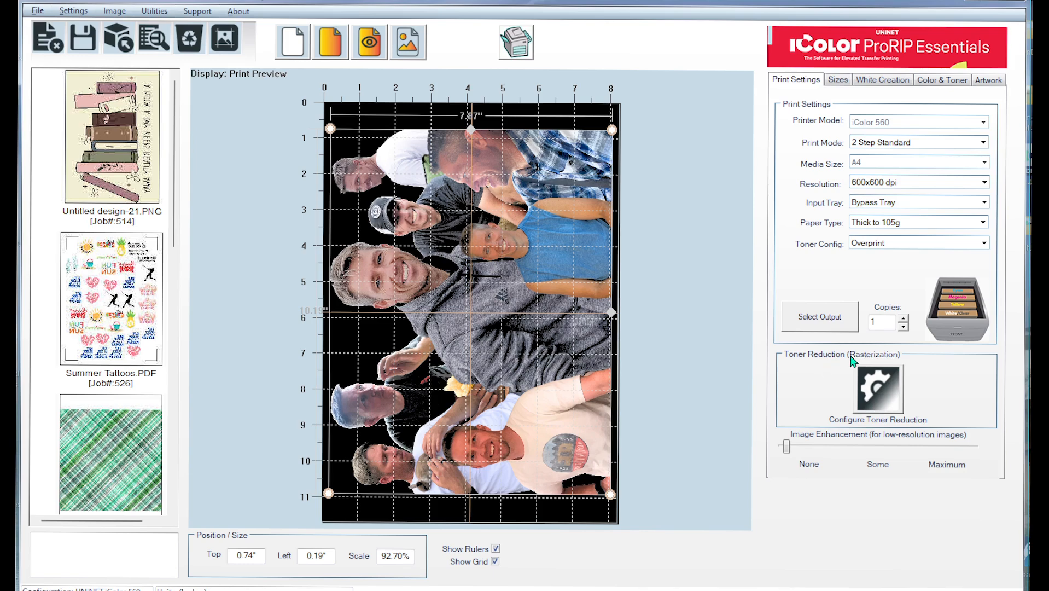
left_click(886, 394)
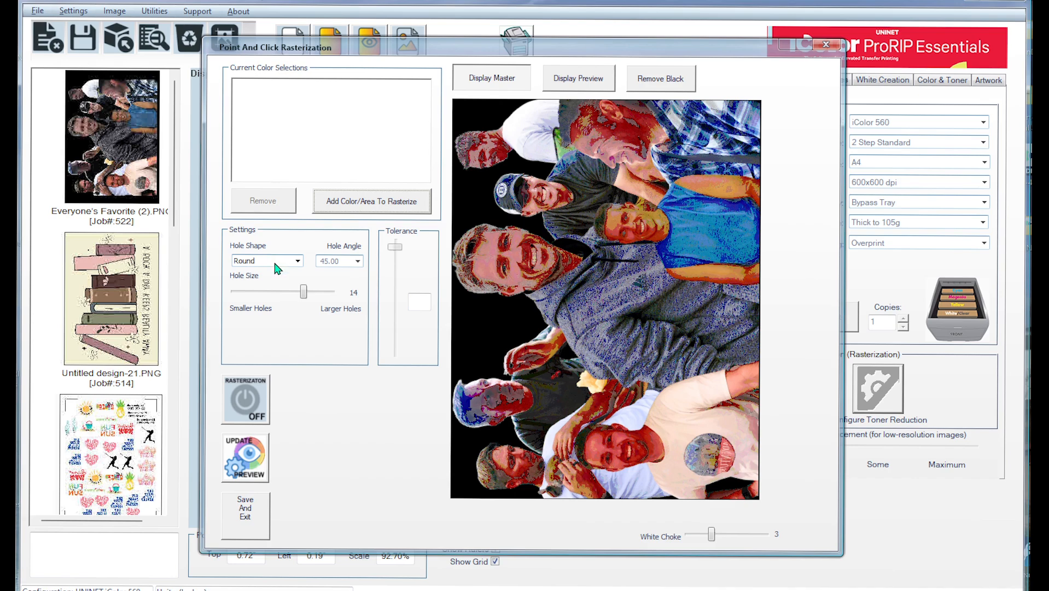
left_click(275, 262)
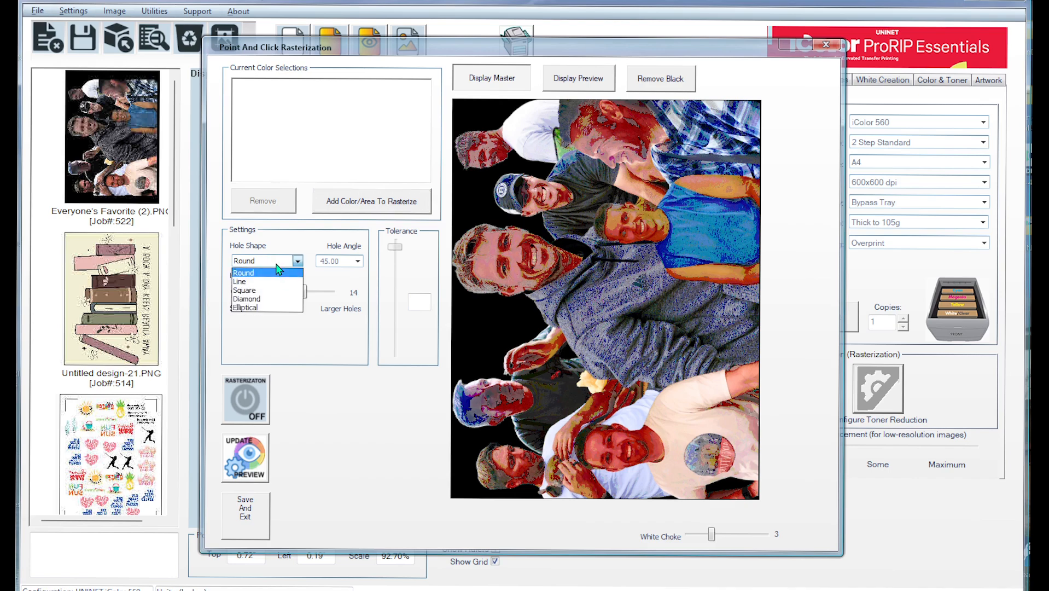
left_click(255, 283)
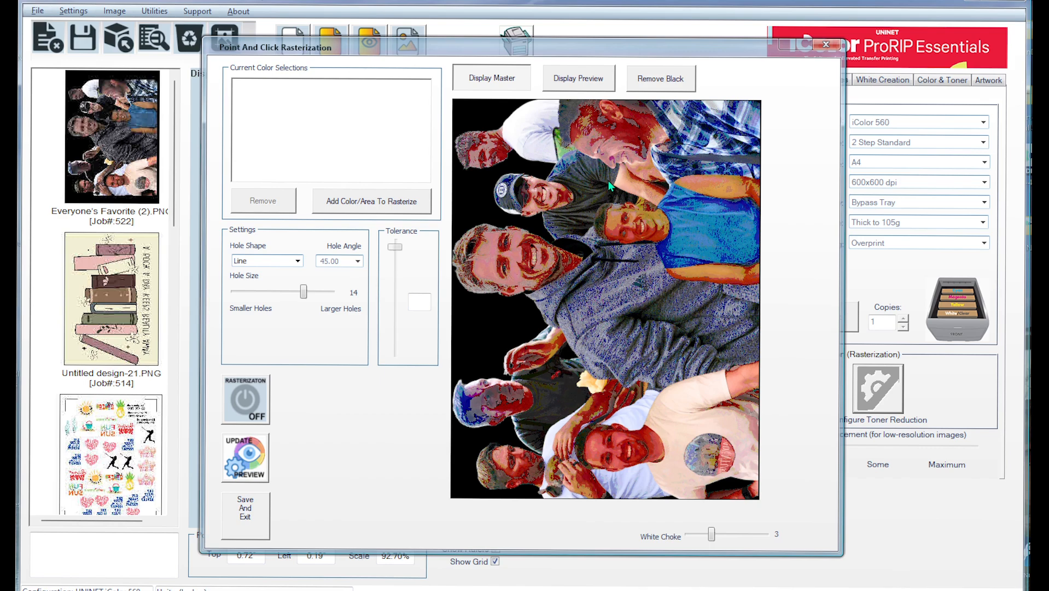
Turn on rasterization for a selected area only, picking the peach T-shirt colour from the graphic, and update the full-resolution preview
left_click(355, 207)
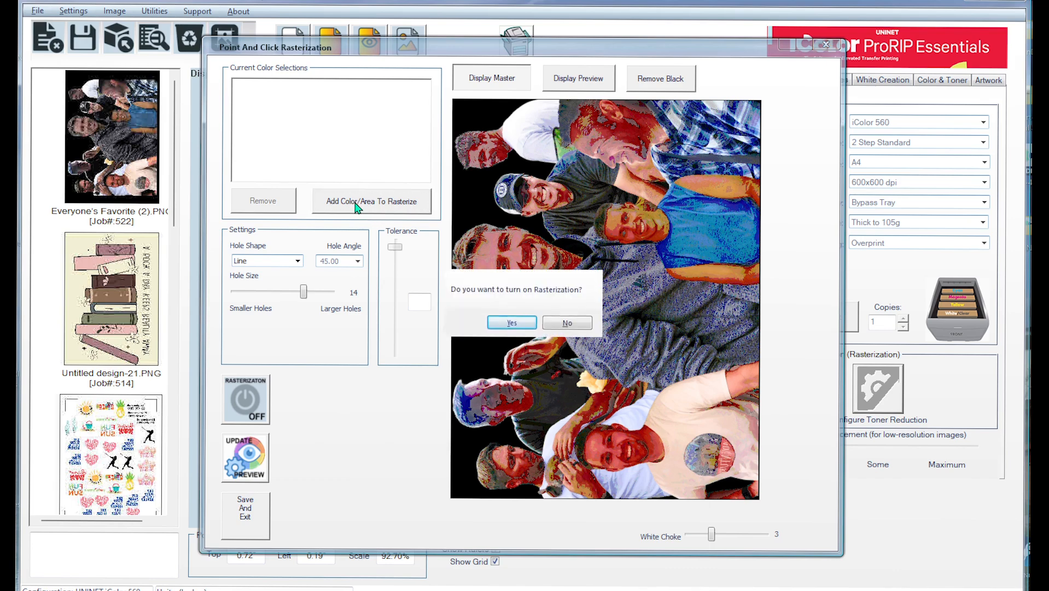
left_click(520, 325)
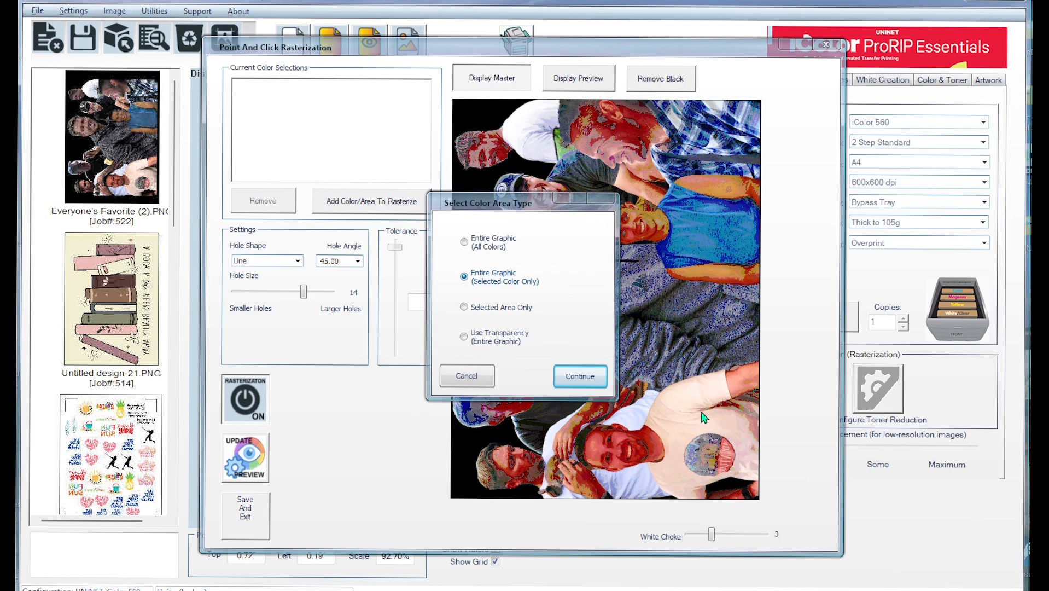
left_click(465, 307)
left_click(589, 375)
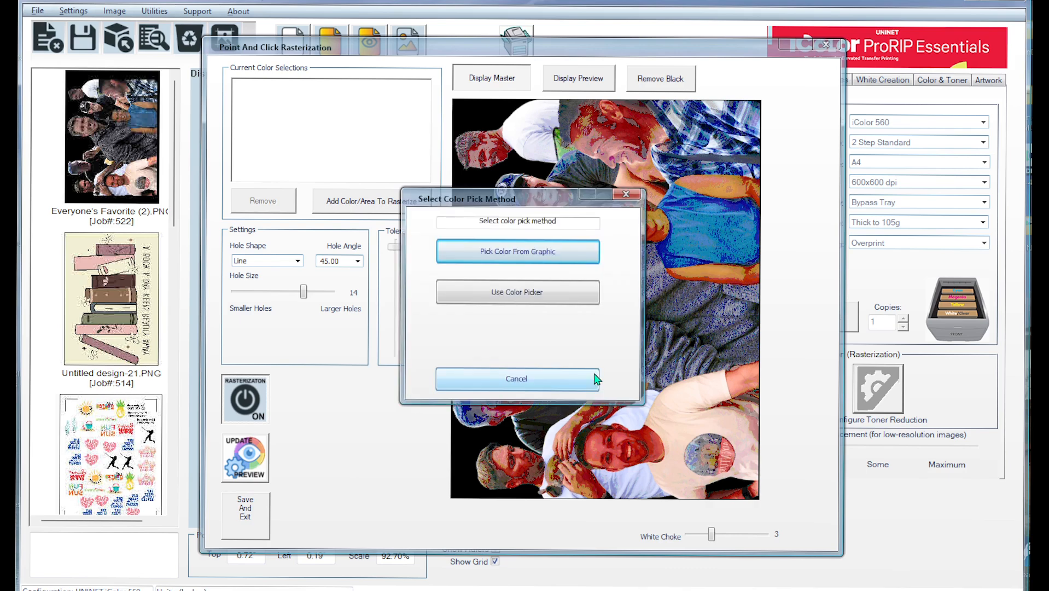
left_click(524, 252)
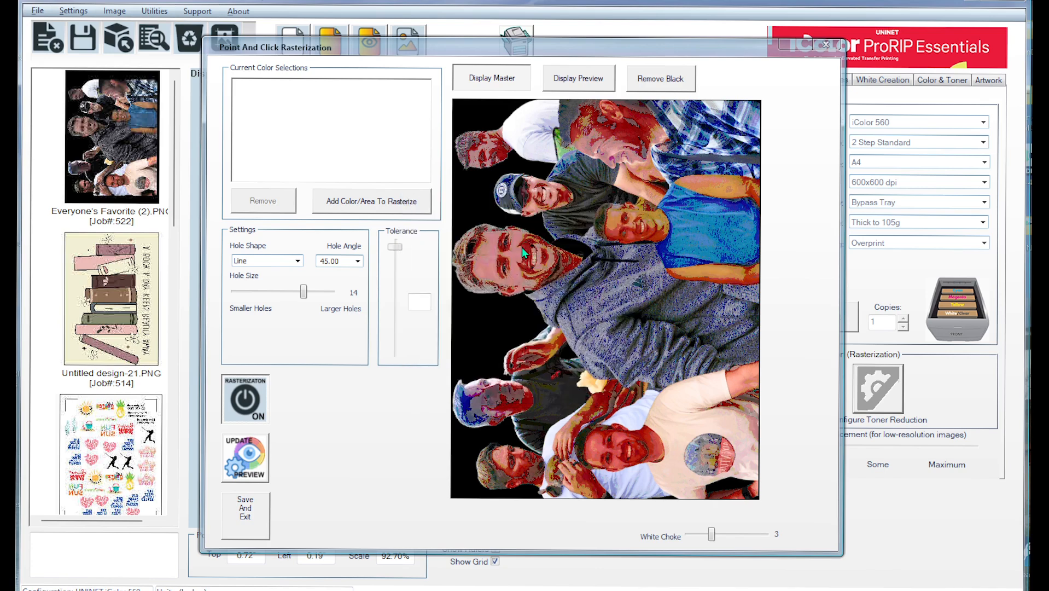
left_click(691, 424)
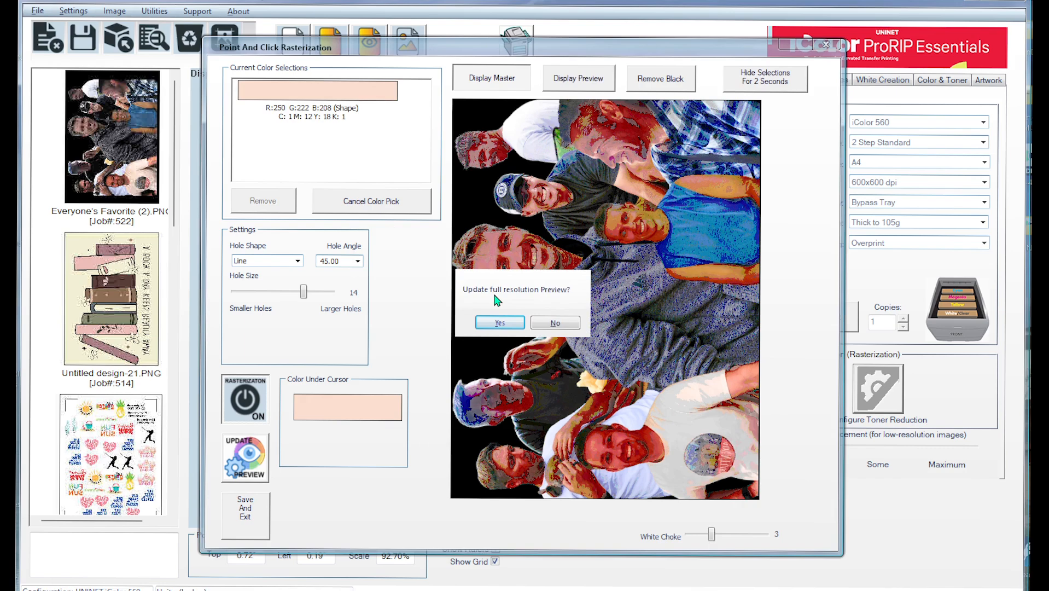
left_click(504, 323)
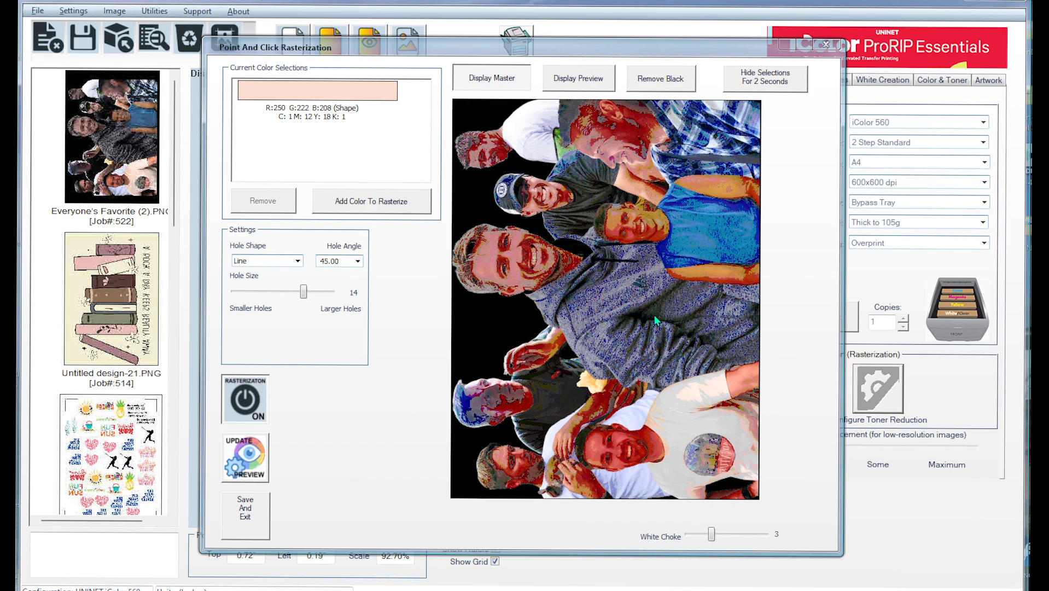
Display the rasterization preview and examine the area around the hoodie figure's face and collar
left_click(573, 83)
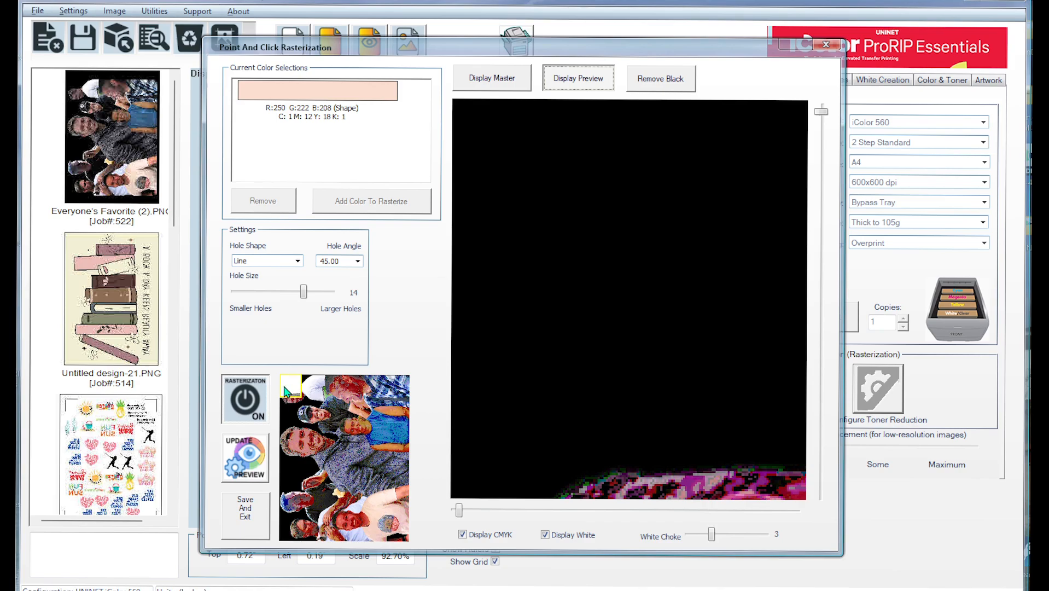
left_click(308, 436)
mouse_move(308, 436)
left_mouse_down()
mouse_move(320, 465)
mouse_move(358, 479)
mouse_move(379, 512)
mouse_move(395, 514)
mouse_move(374, 527)
mouse_move(338, 514)
mouse_move(311, 445)
mouse_move(317, 424)
left_mouse_up()
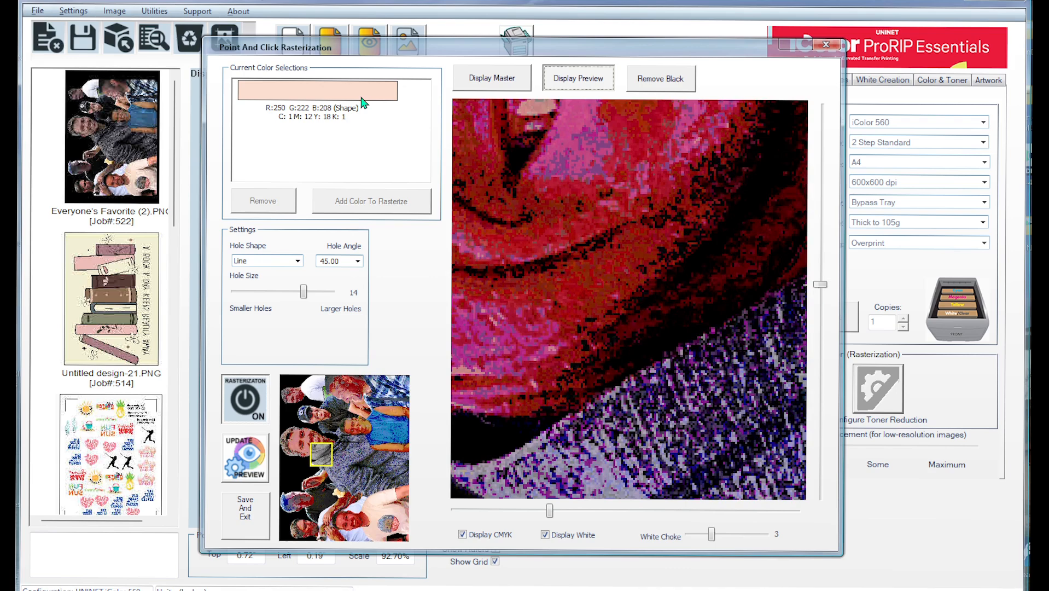
Add the hoodie's grey, picked from the graphic, to the rasterized colours for the selected area only, and set its tolerance to 41%
left_click(492, 90)
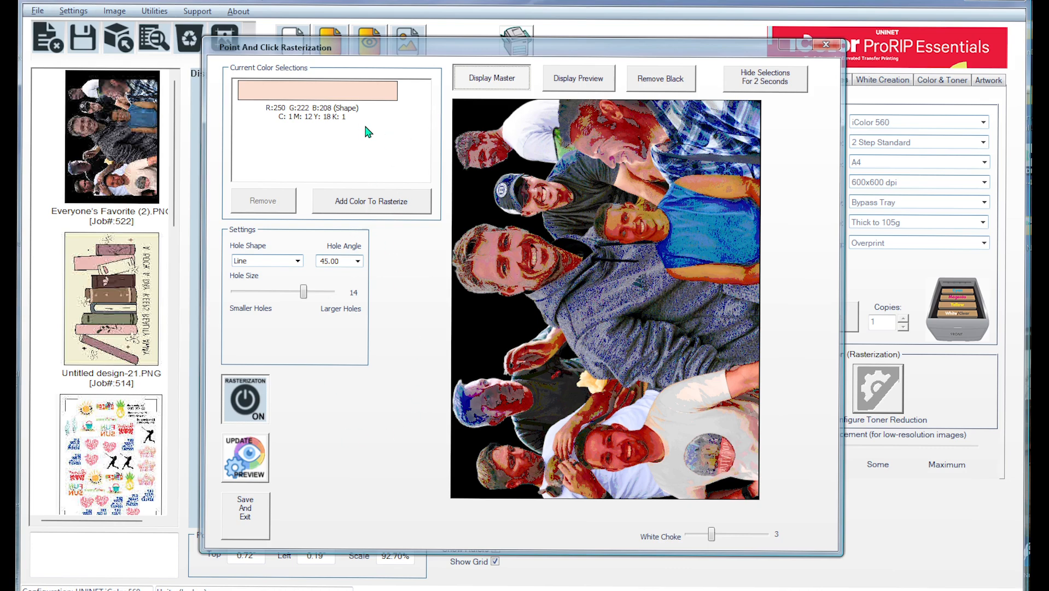
left_click(382, 204)
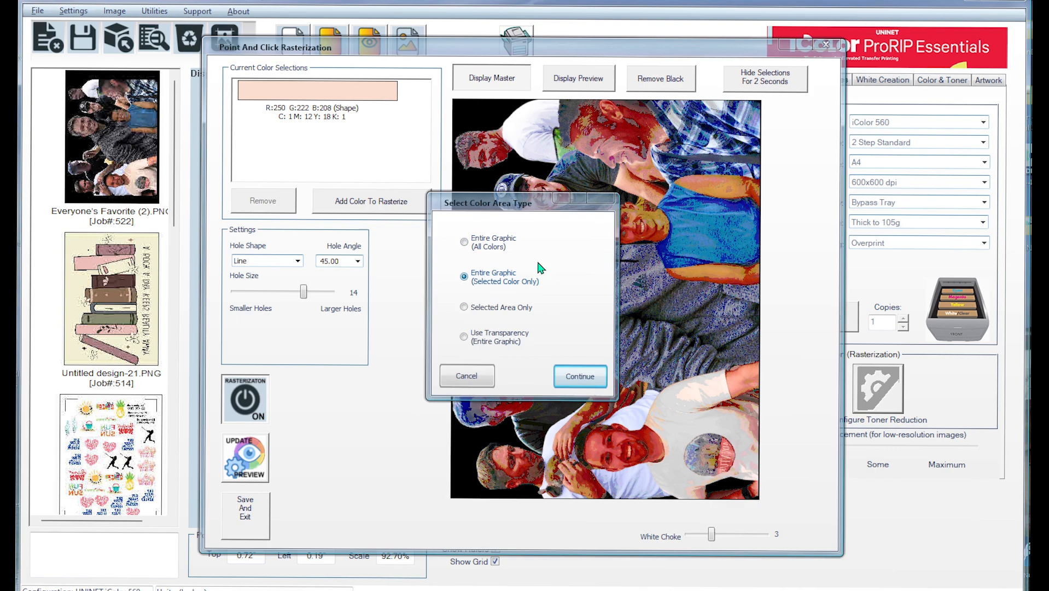
left_click(465, 308)
left_click(581, 375)
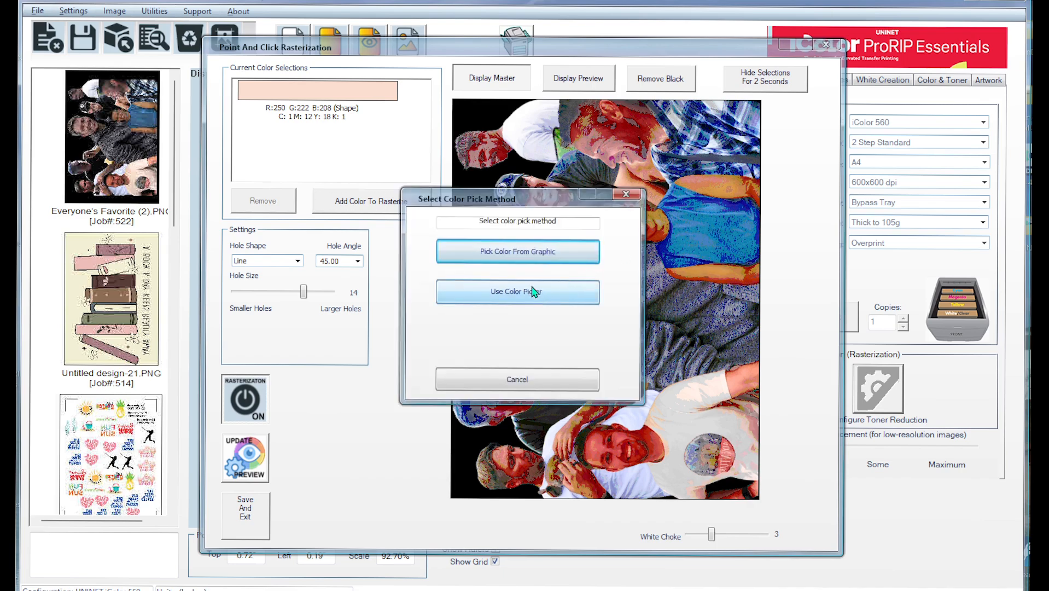
left_click(525, 250)
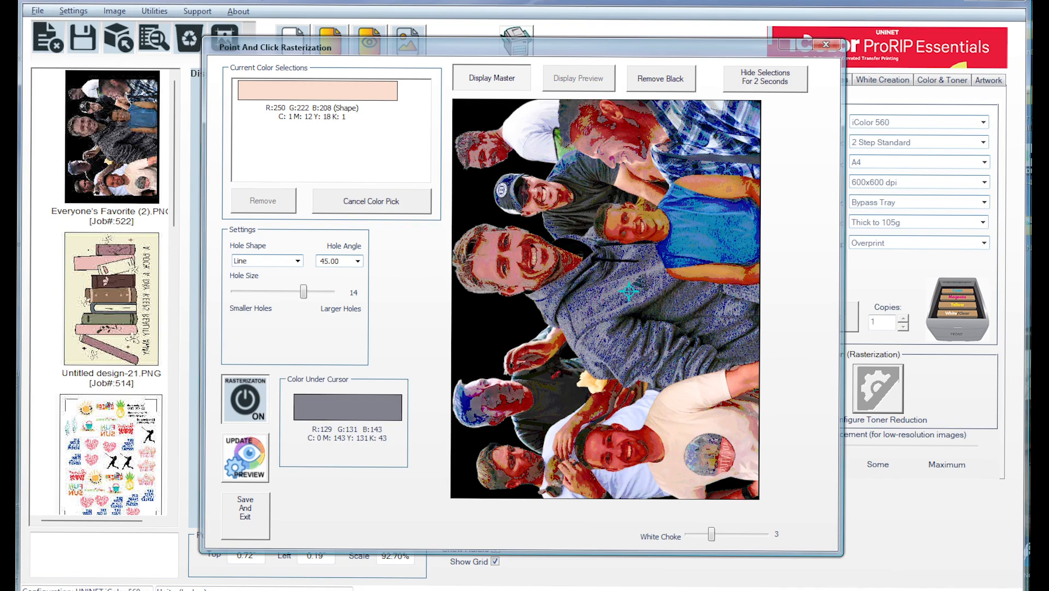
left_click(616, 288)
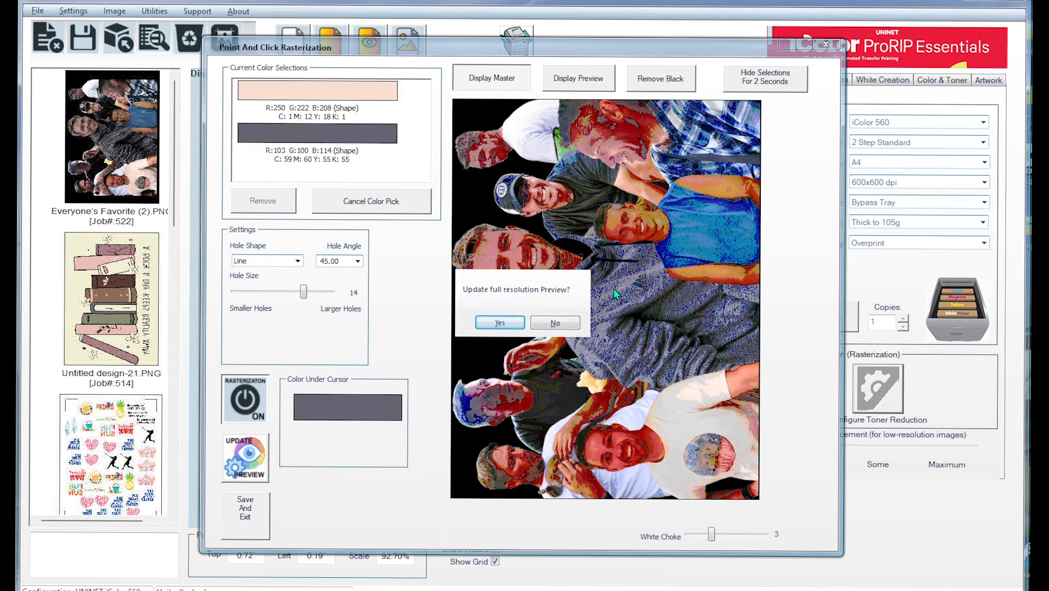
left_click(559, 321)
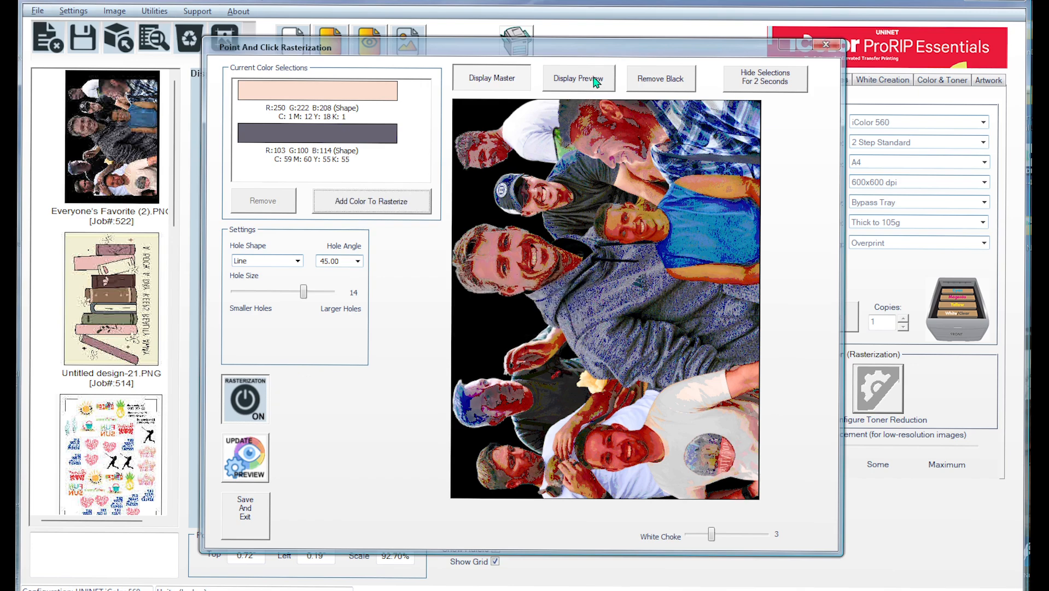
left_click(338, 144)
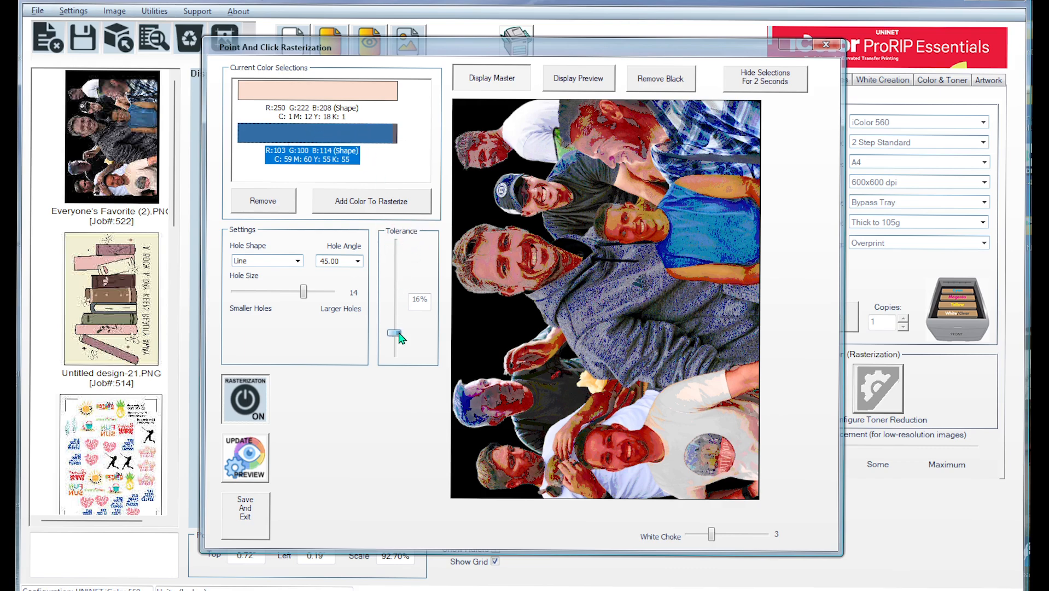
left_click_drag(399, 337, 399, 312)
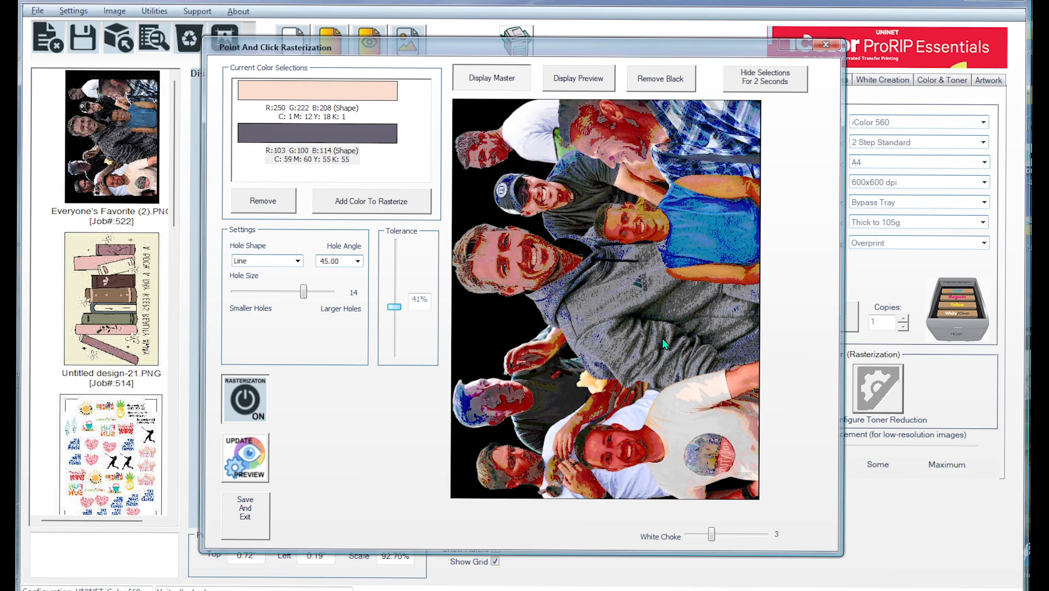
Add the tank top's blue as a selected colour across the entire graphic, picked from the artwork, and set its tolerance to 22%
left_click(356, 208)
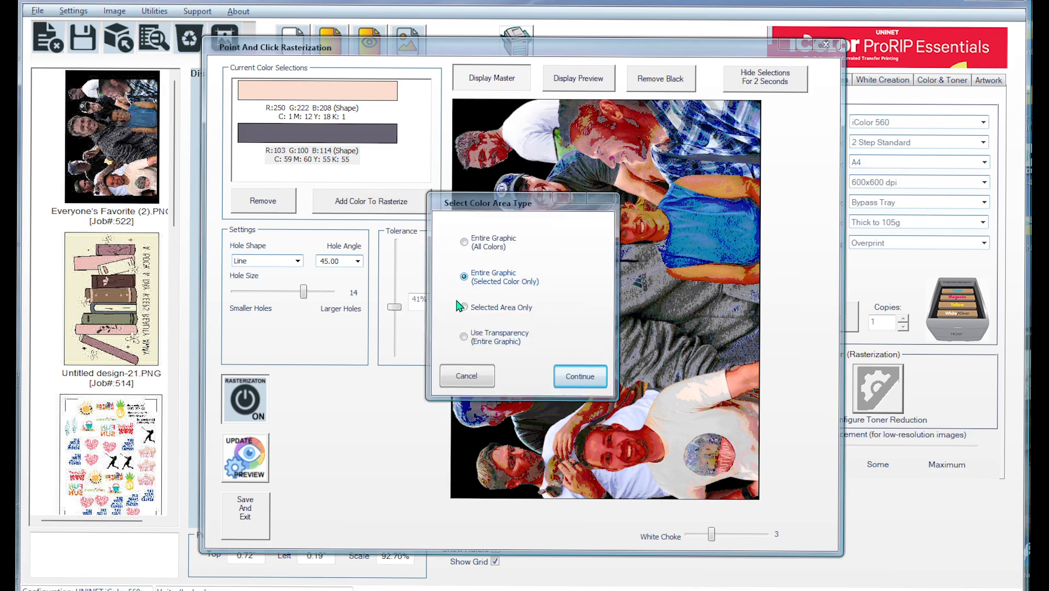
left_click(590, 377)
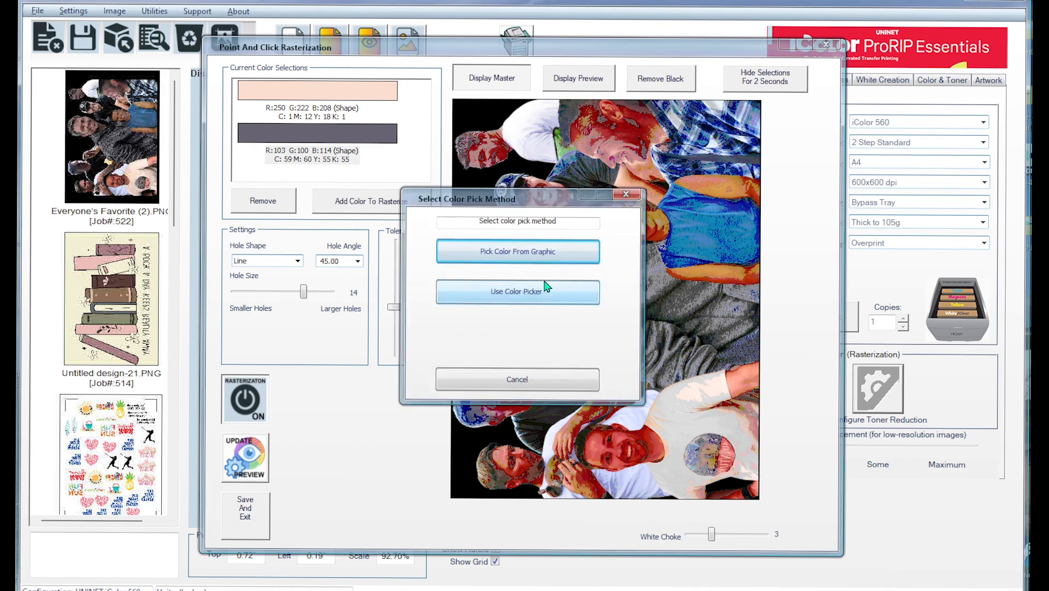
left_click(510, 250)
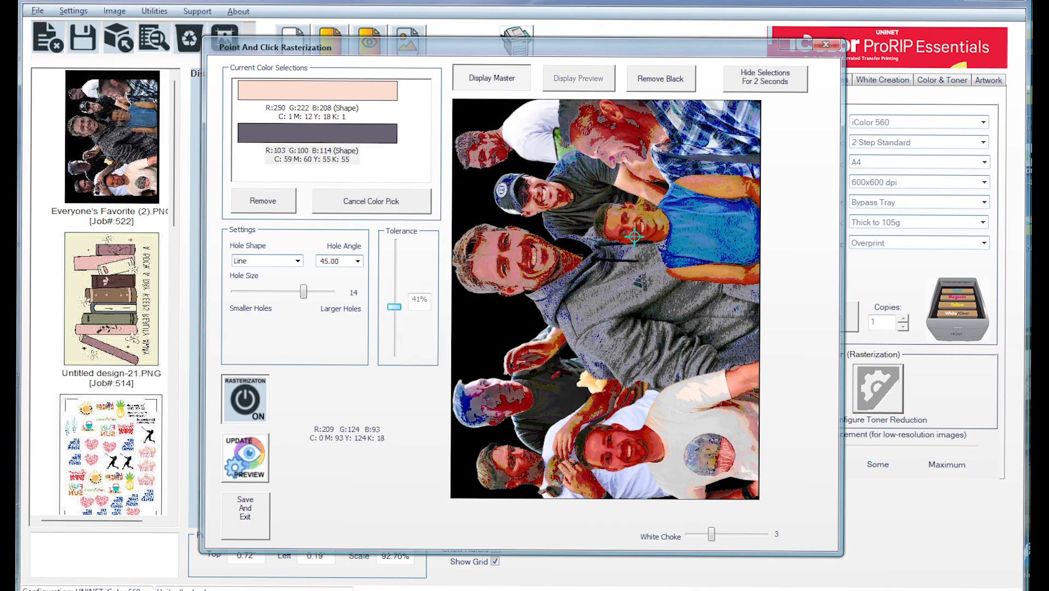
left_click(700, 228)
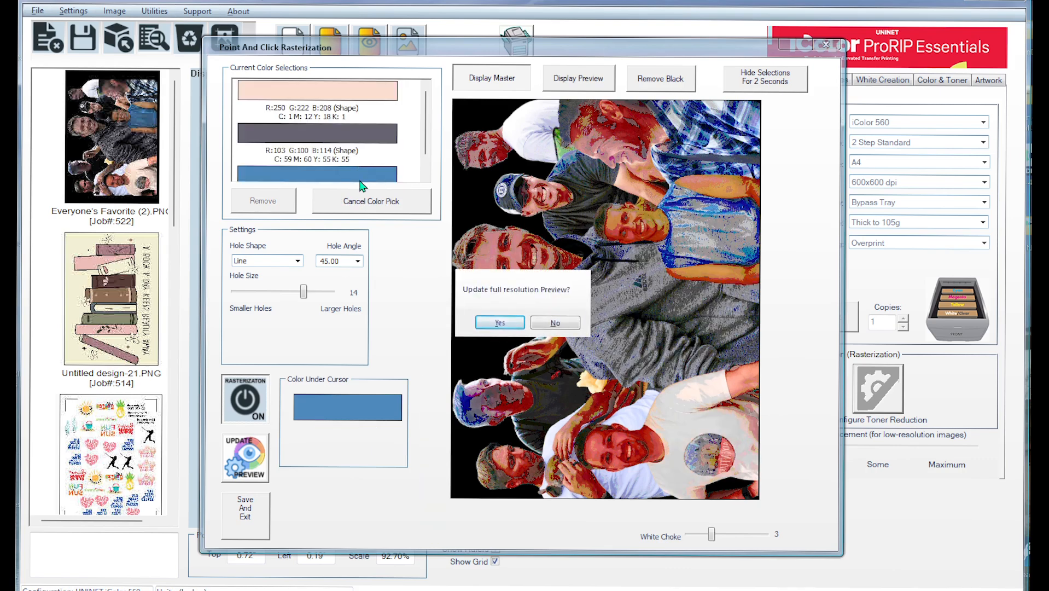
left_click(557, 324)
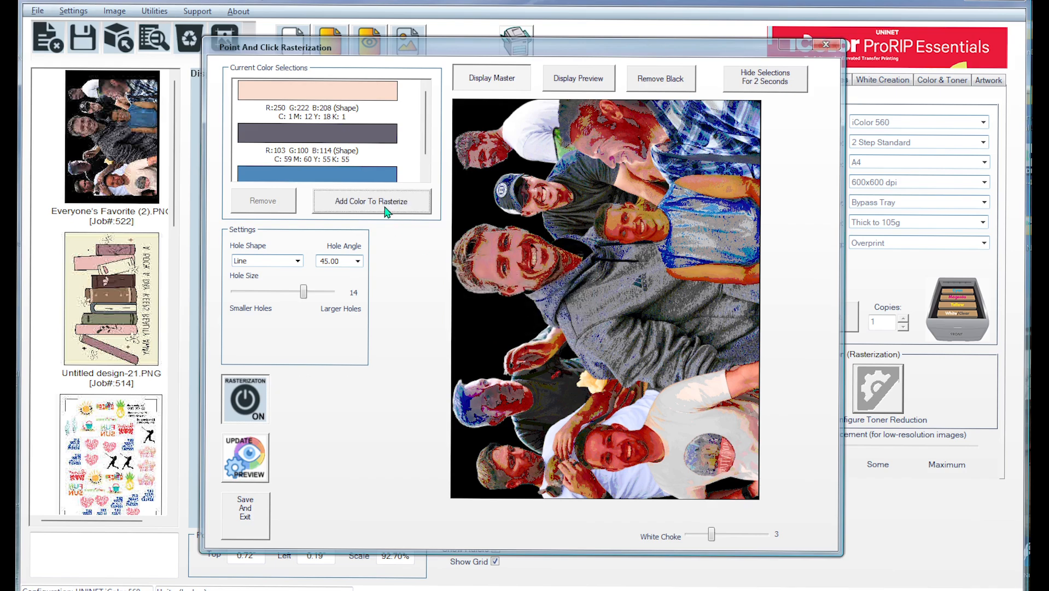
left_click(348, 169)
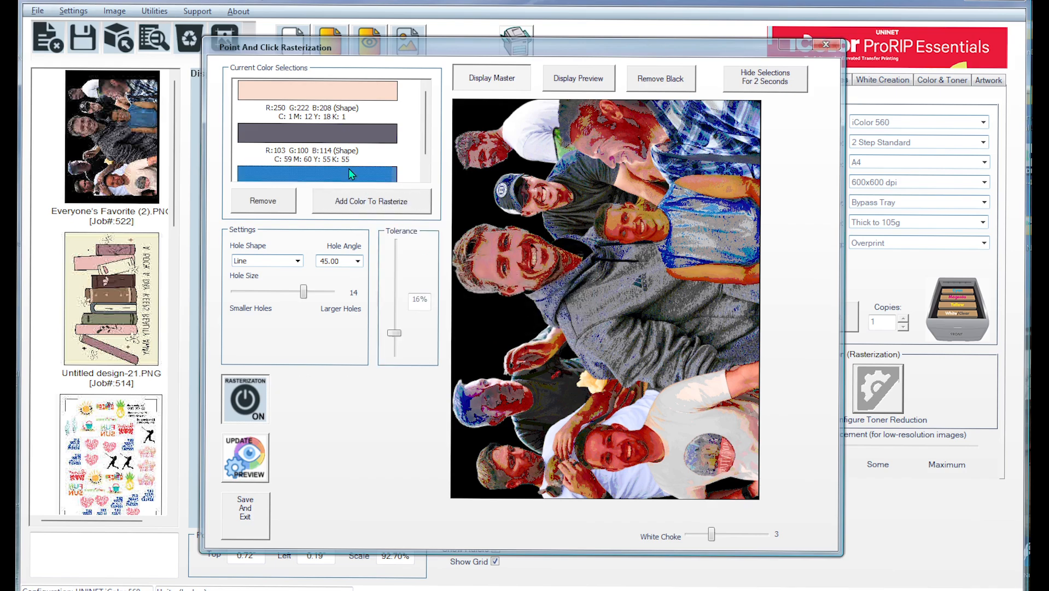
left_click(396, 332)
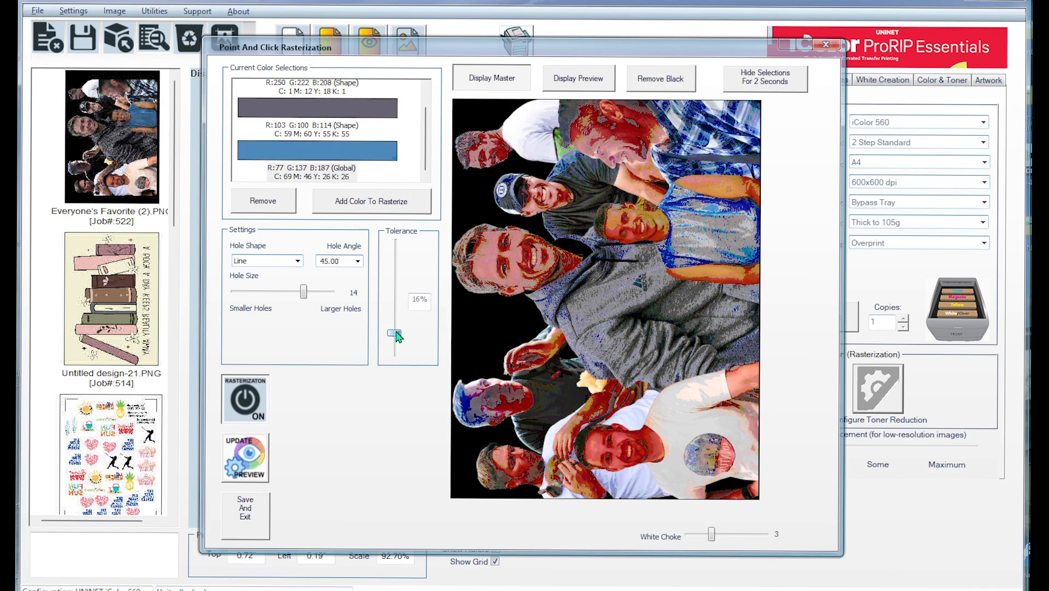
left_click_drag(396, 335, 398, 330)
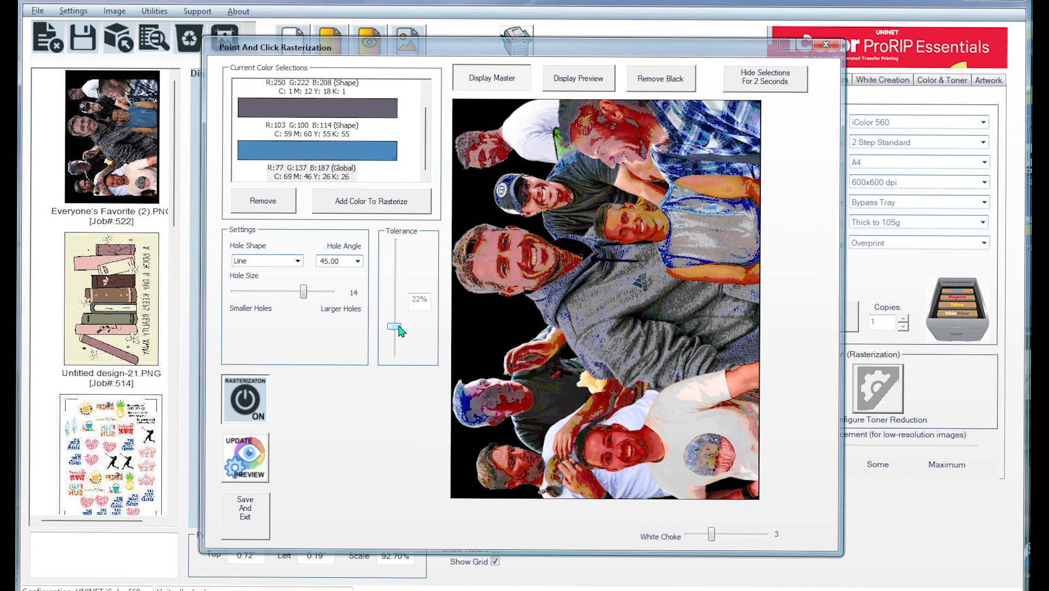
Add the dark shirt colours to the rasterization as selected areas, using hole size 5 and 34% tolerance
left_click(398, 210)
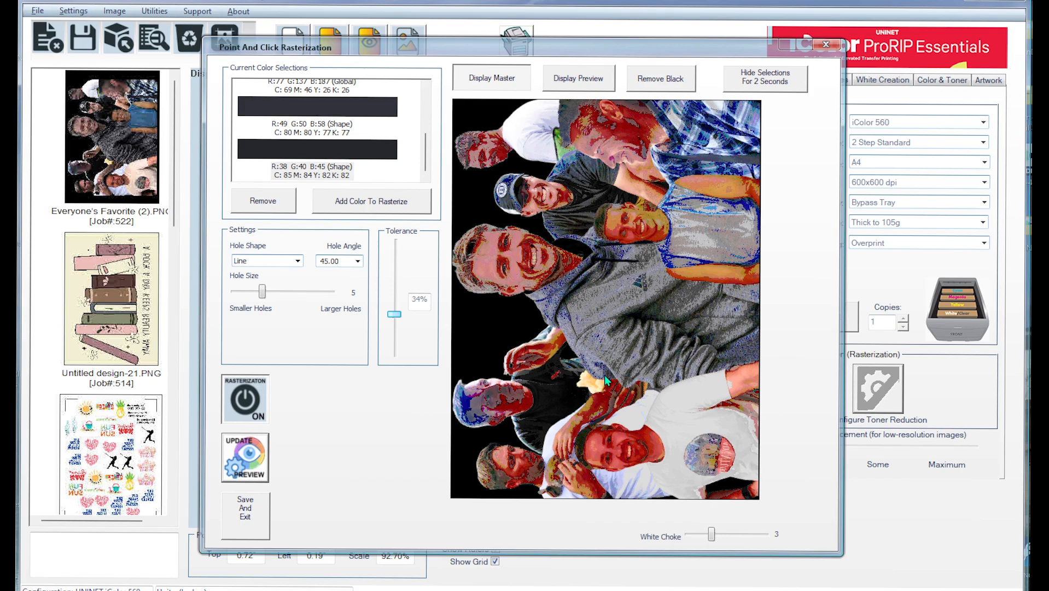
Display the rasterization preview and examine the dark shirt and the grey hoodie
left_click(583, 81)
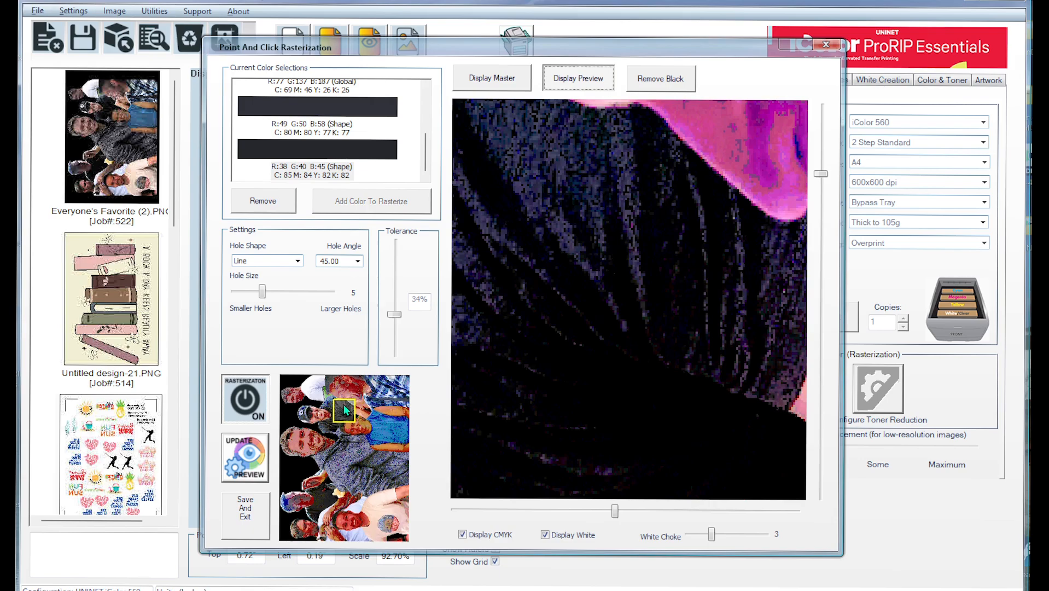
left_click_drag(338, 421, 340, 451)
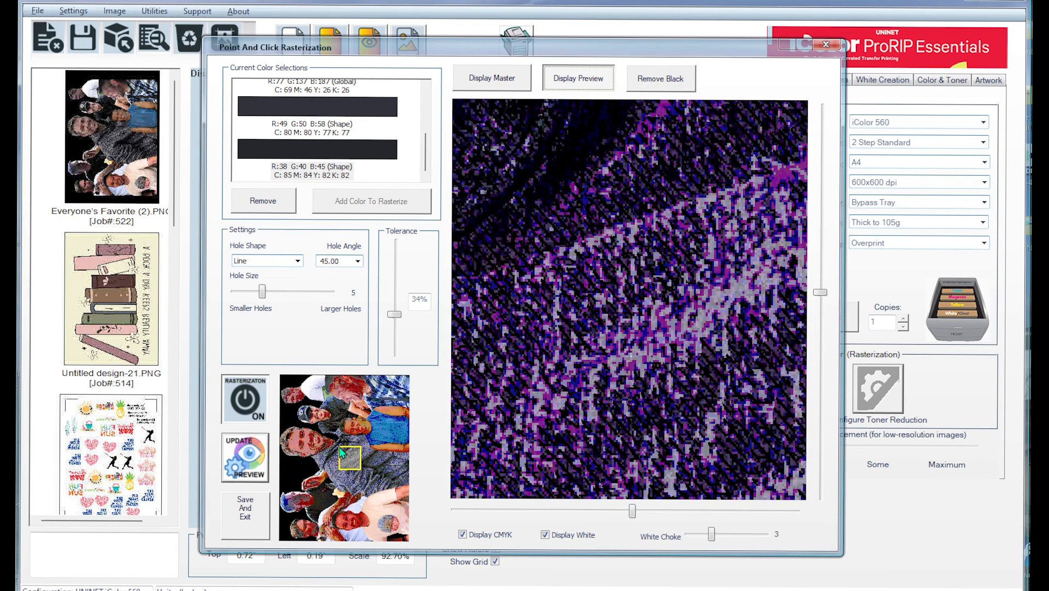
left_click_drag(339, 448, 329, 412)
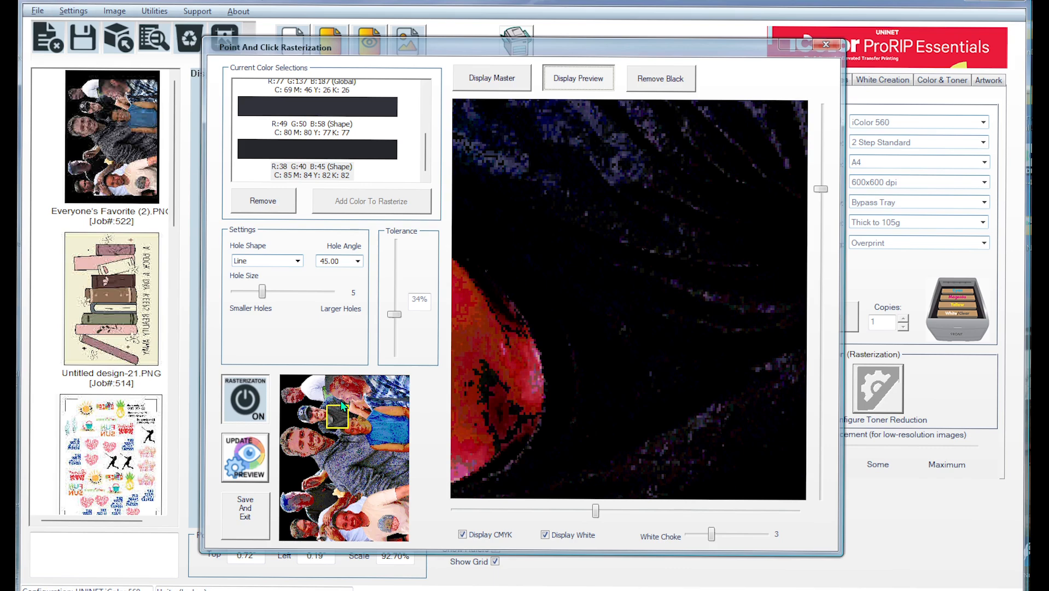
Save the rasterization settings and compare the original graphic with the print preview
left_click(246, 509)
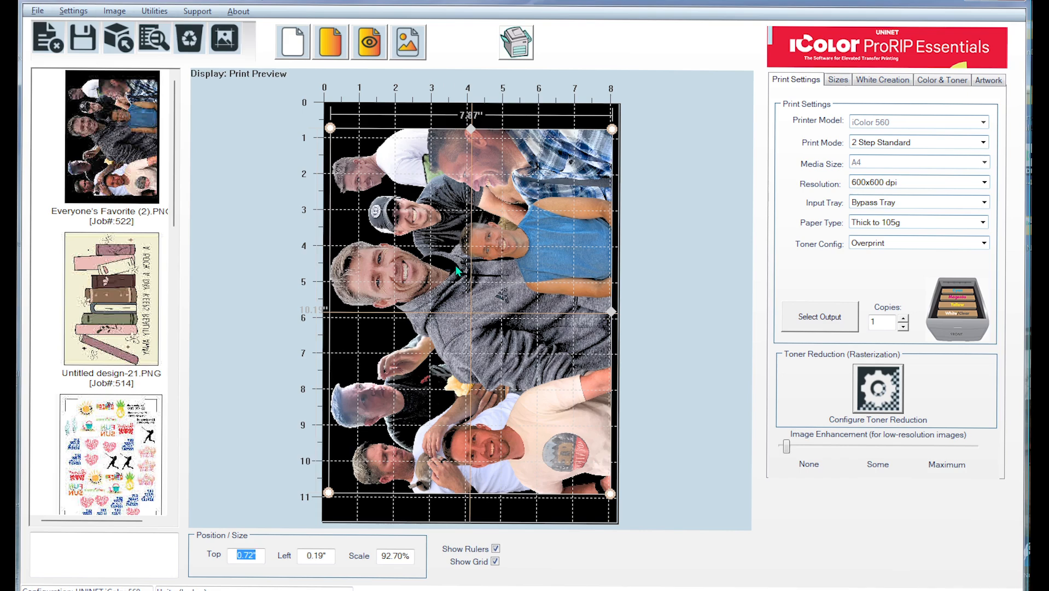
left_click(417, 46)
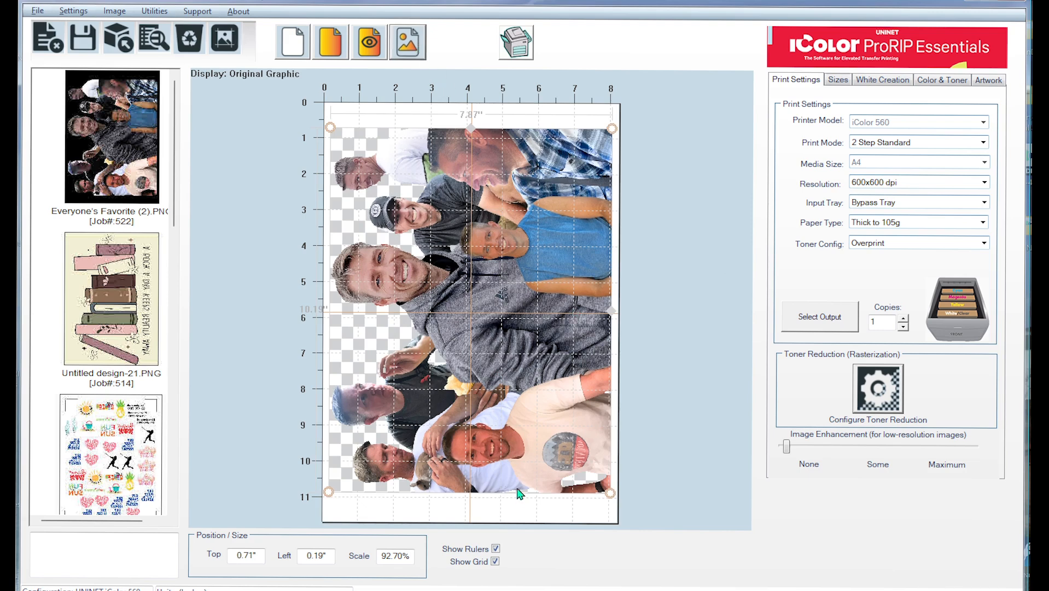
left_click(379, 49)
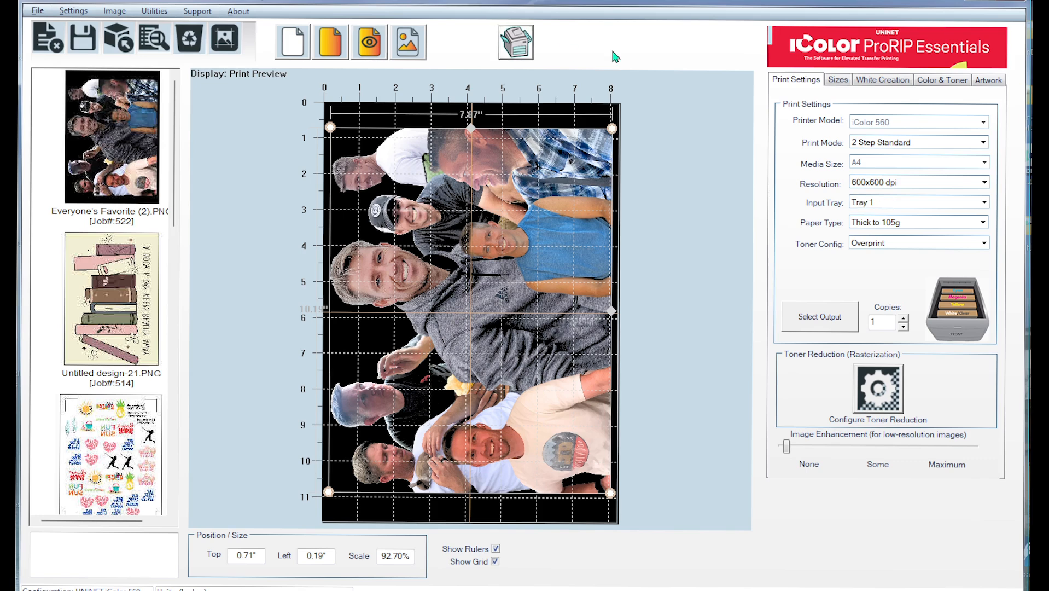
Print the collage with the input tray set to Tray 1
left_click(515, 51)
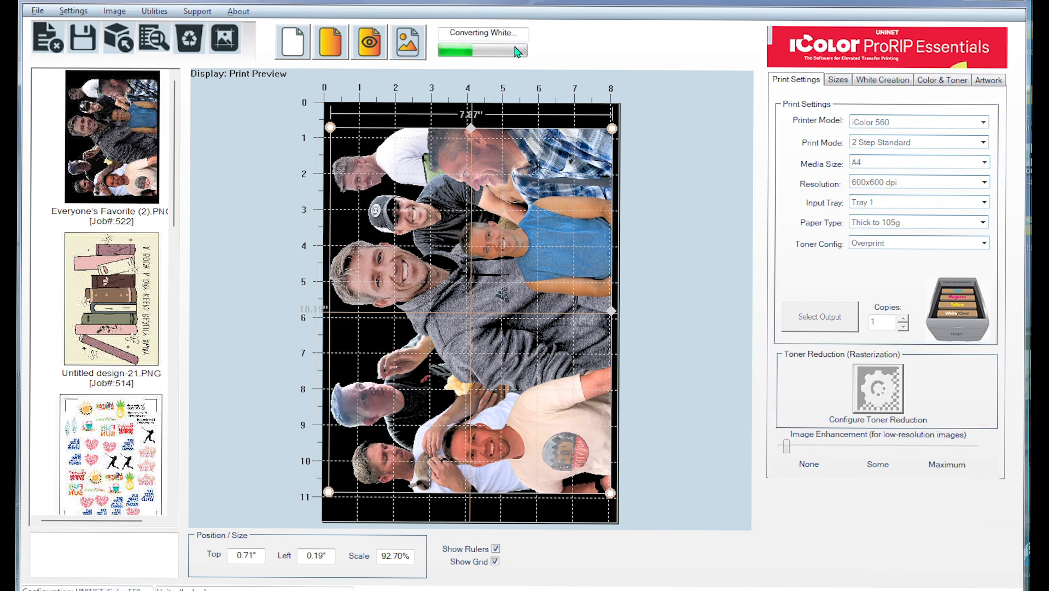